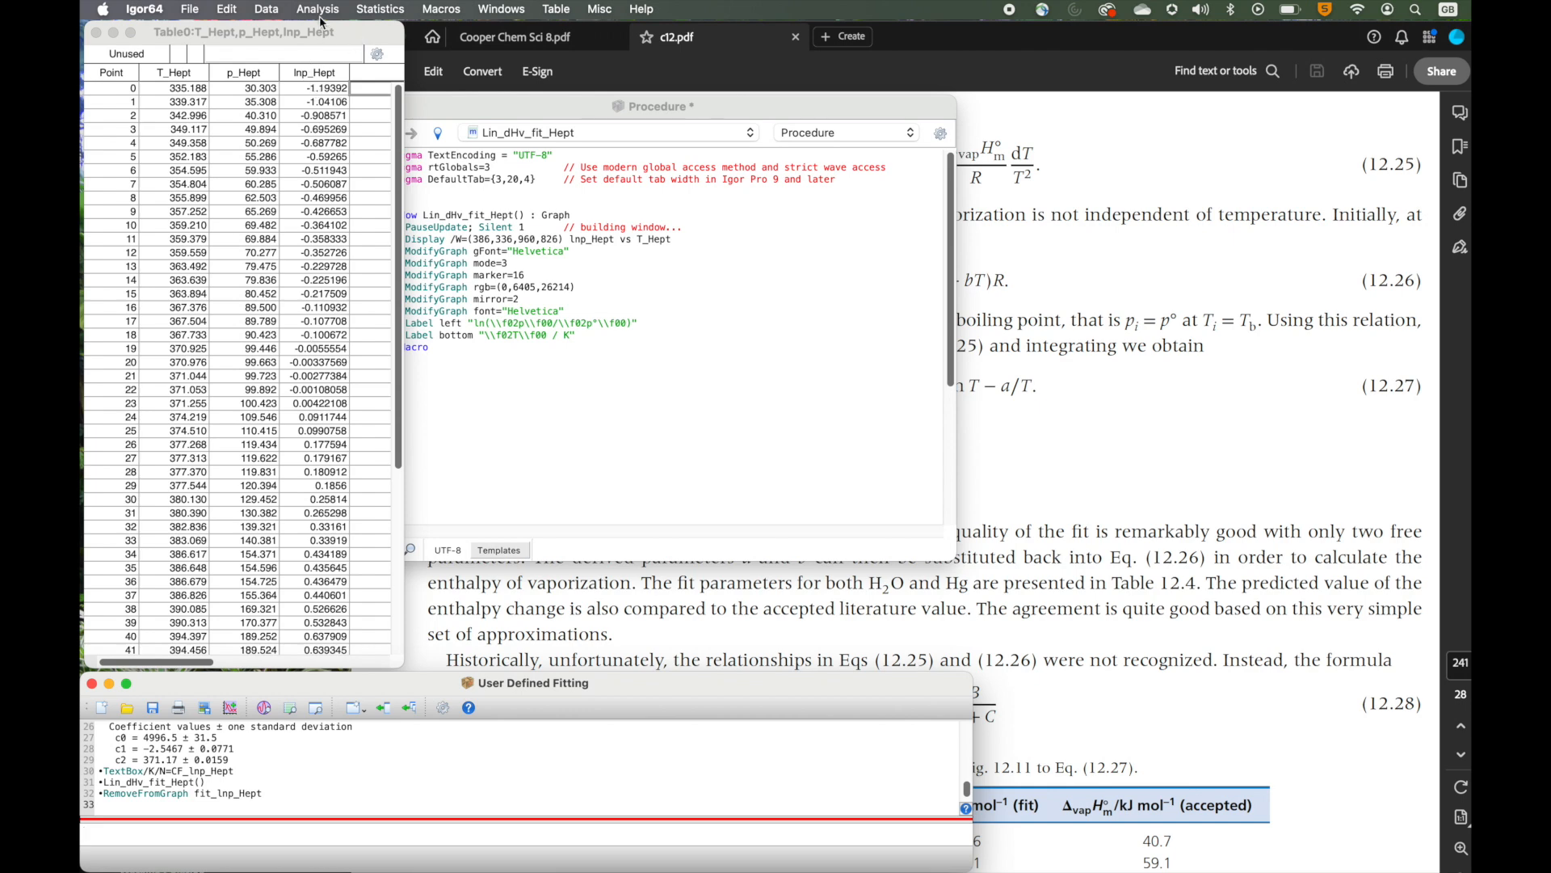
Run the Lin_dHv_fit_Hept graph macro to display lnp_Hept versus T_Hept.
{"action": "left_click", "coordinate": [508, 11]}
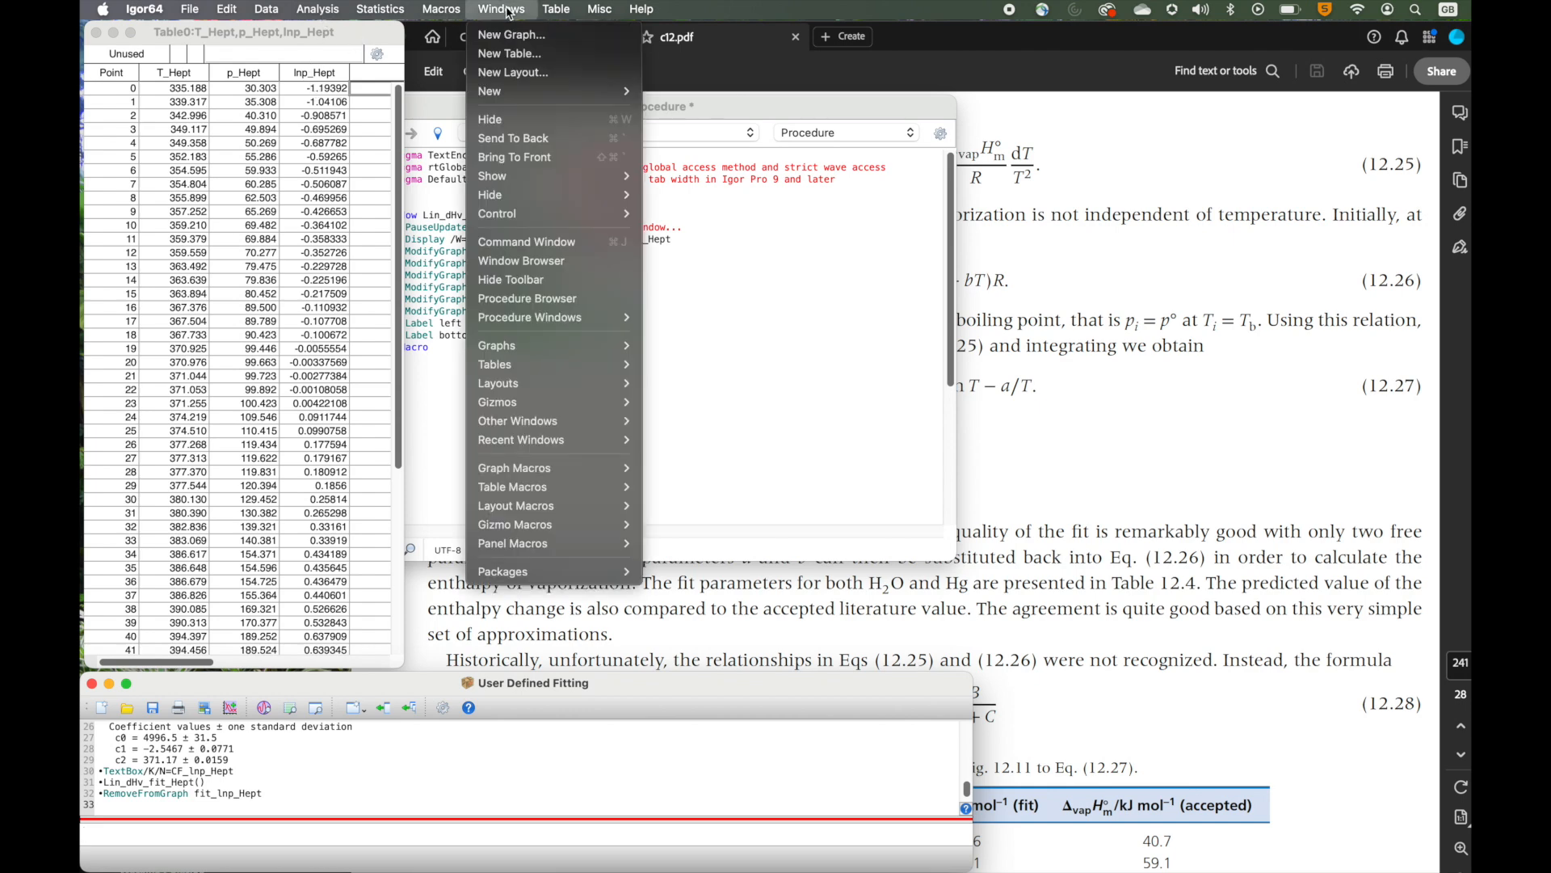
{"action": "mouse_move", "coordinate": [554, 467]}
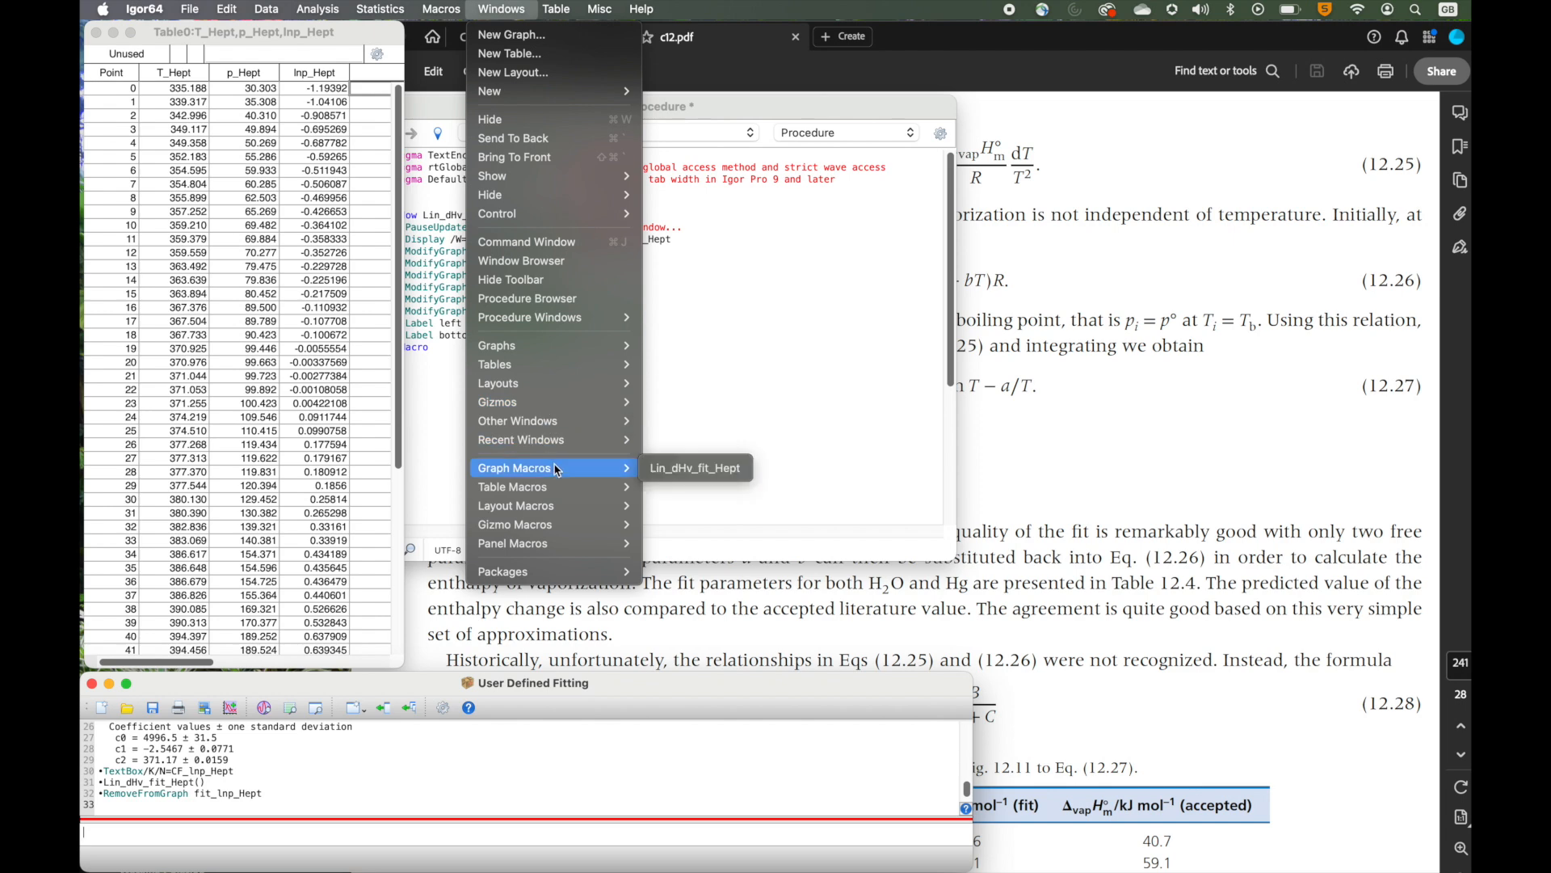
{"action": "left_click", "coordinate": [677, 473]}
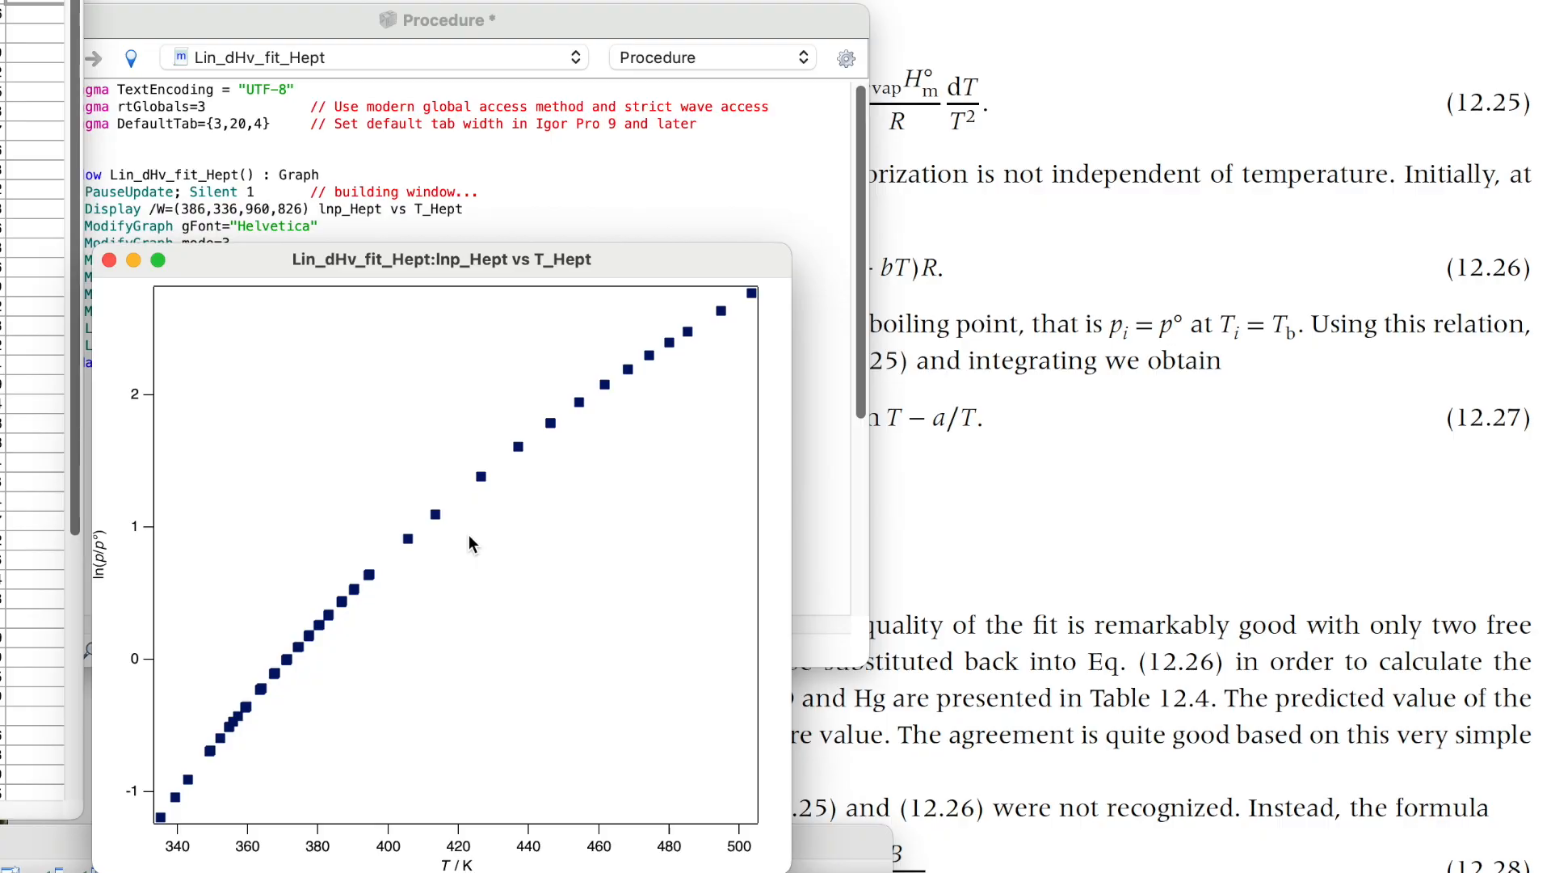
Open the Curve Fitting dialog and browse the list of built-in fit functions.
{"action": "left_click", "coordinate": [1012, 515]}
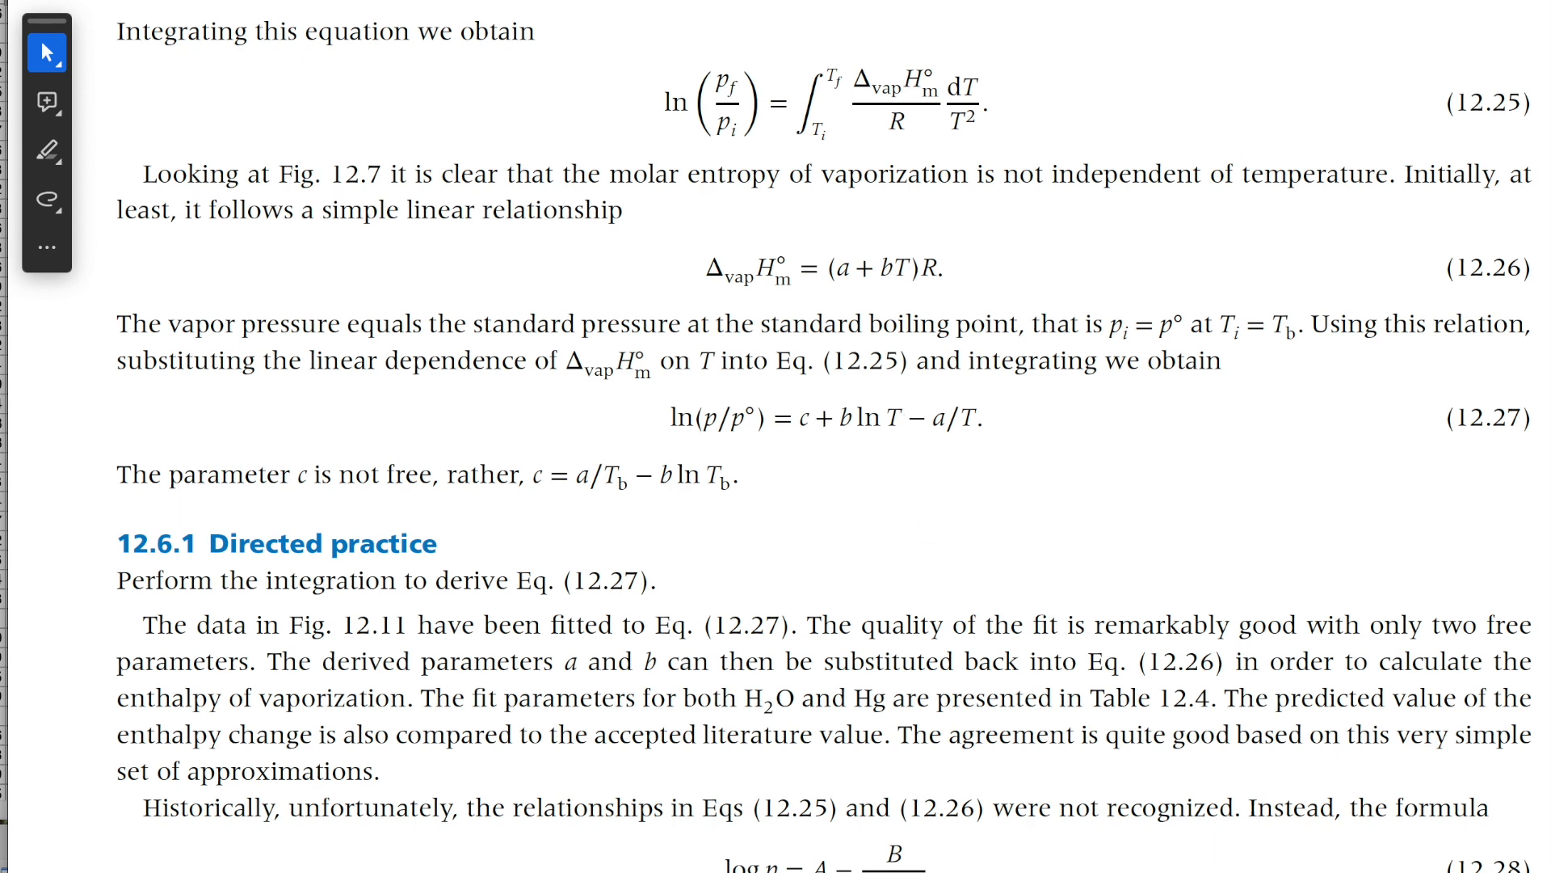
{"action": "key", "text": "super+Tab"}
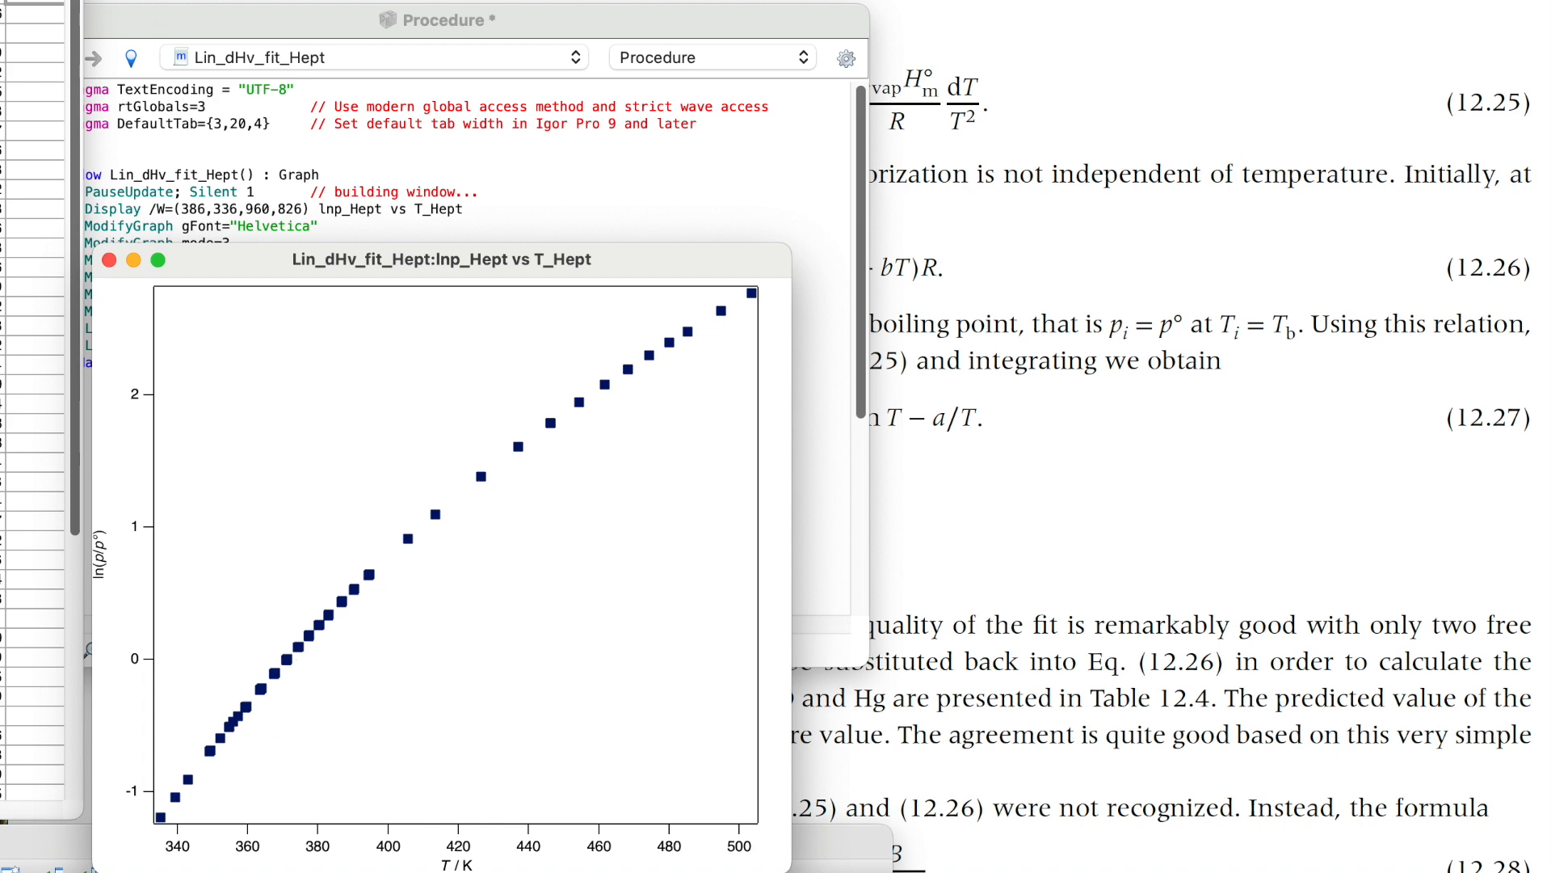
{"action": "left_click", "coordinate": [142, 11]}
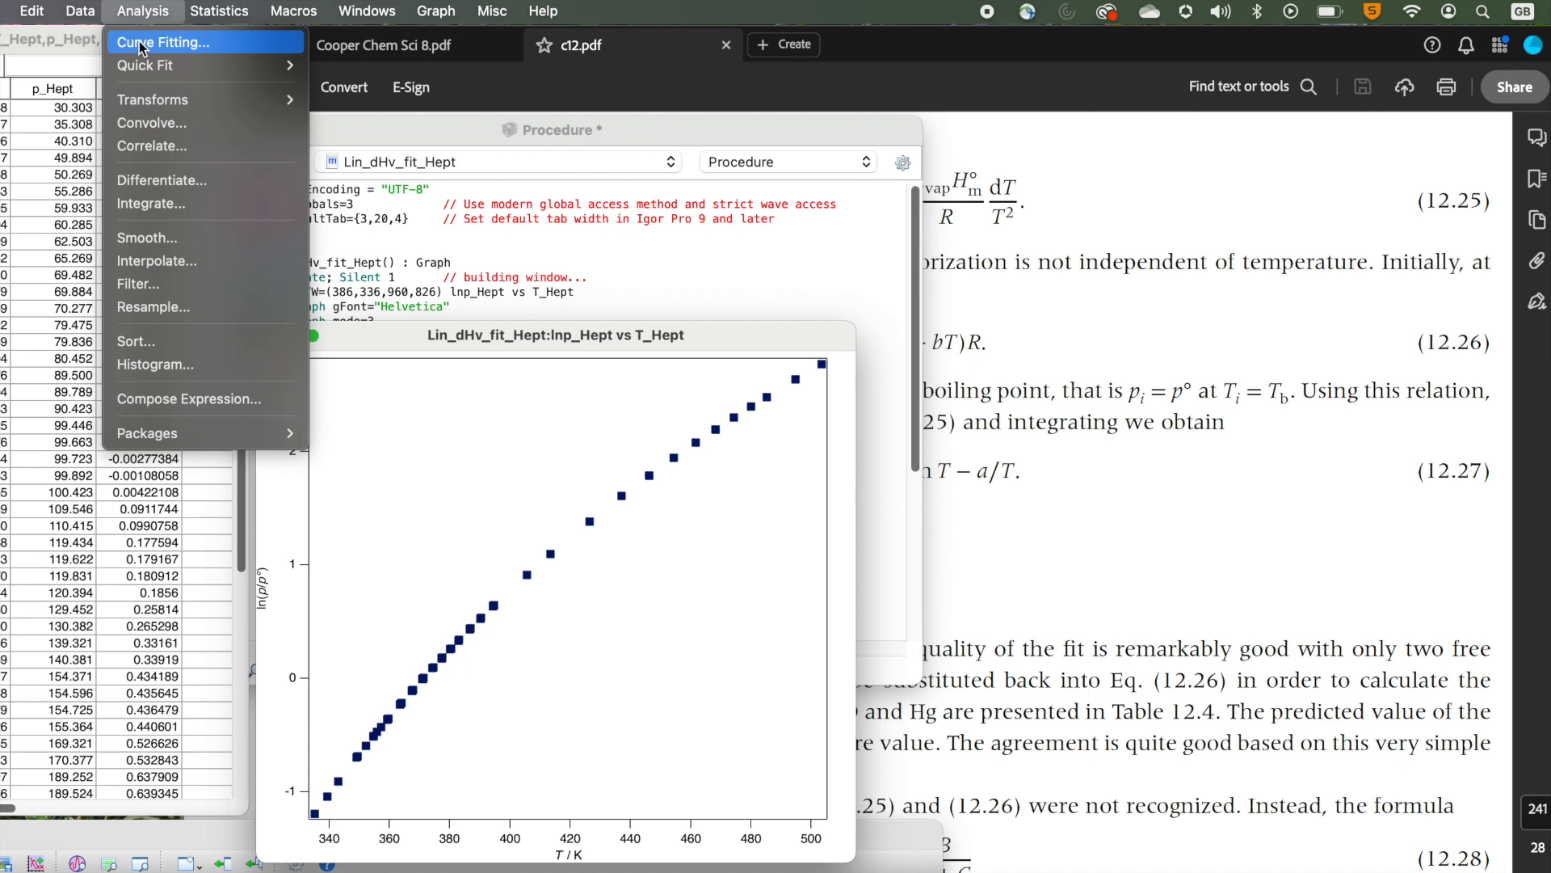
{"action": "left_click", "coordinate": [139, 41]}
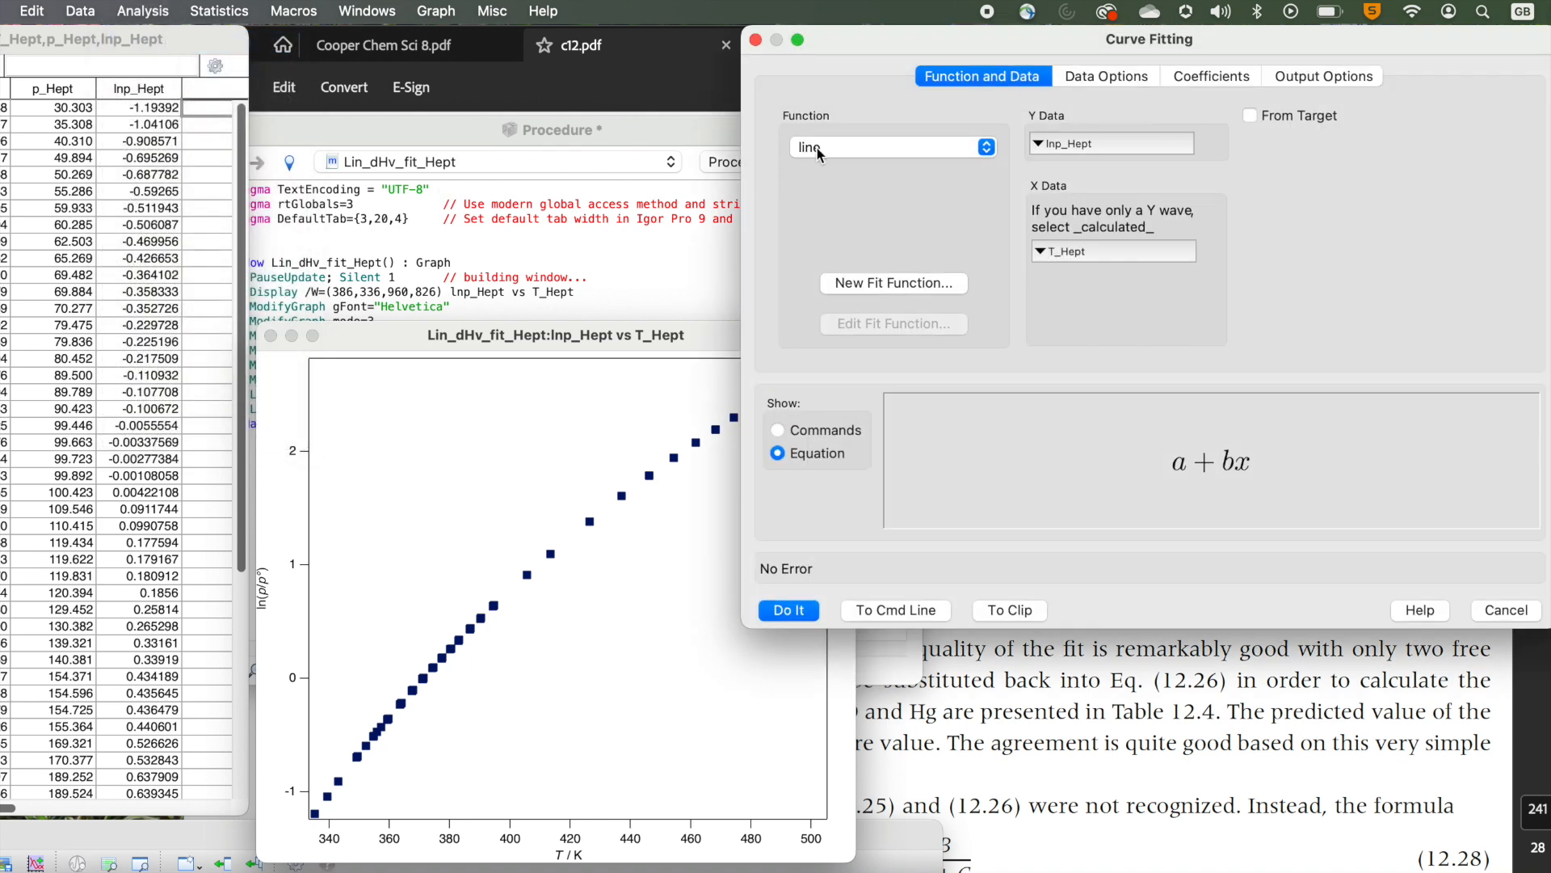
{"action": "left_click", "coordinate": [817, 148]}
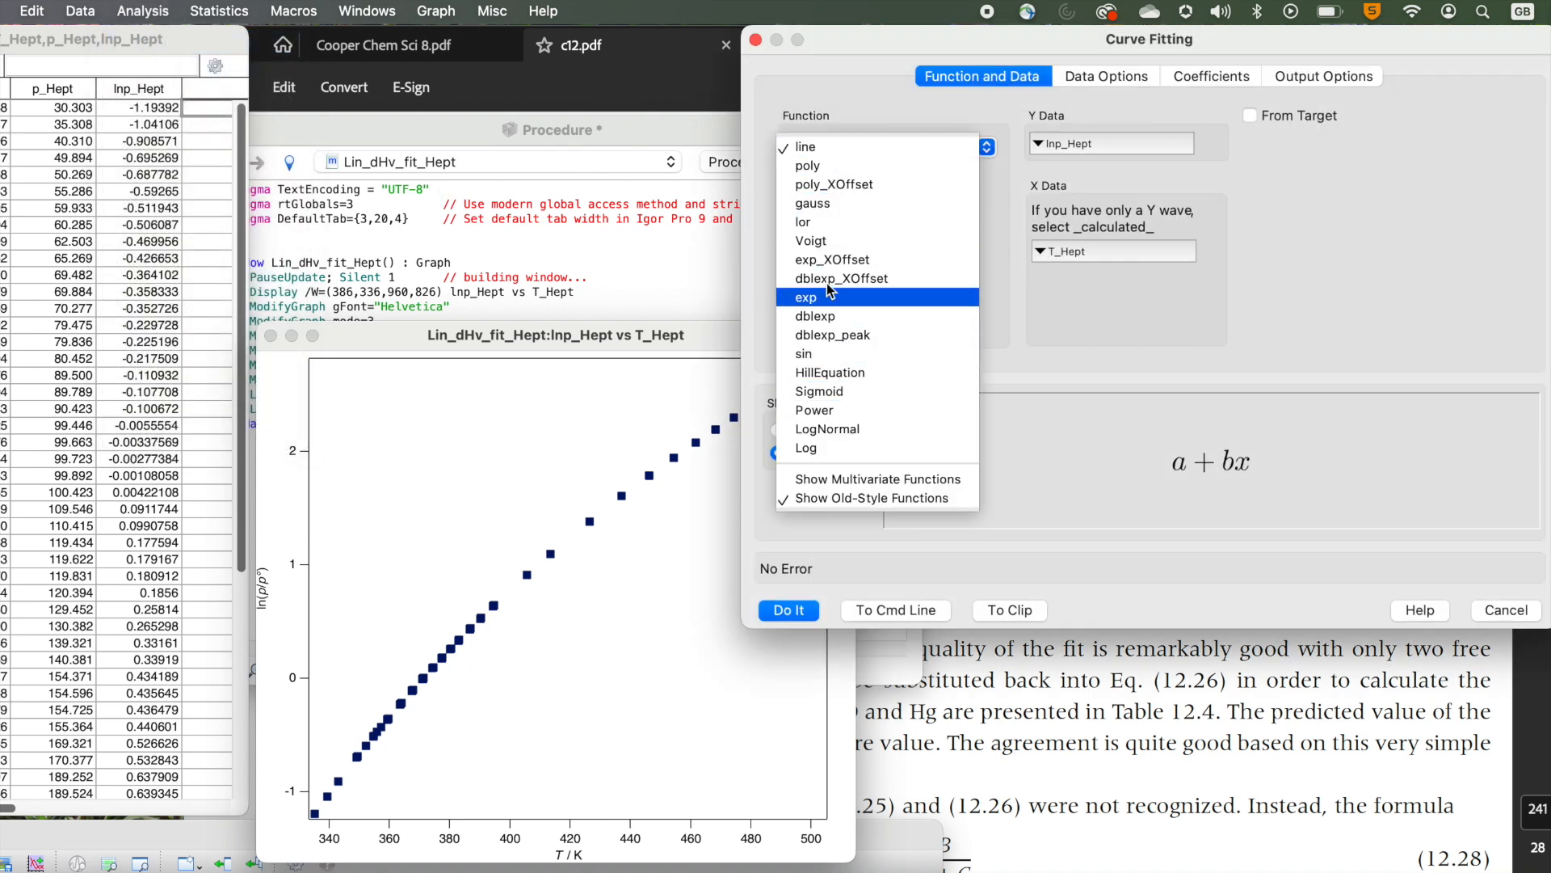
{"action": "left_click", "coordinate": [1071, 303]}
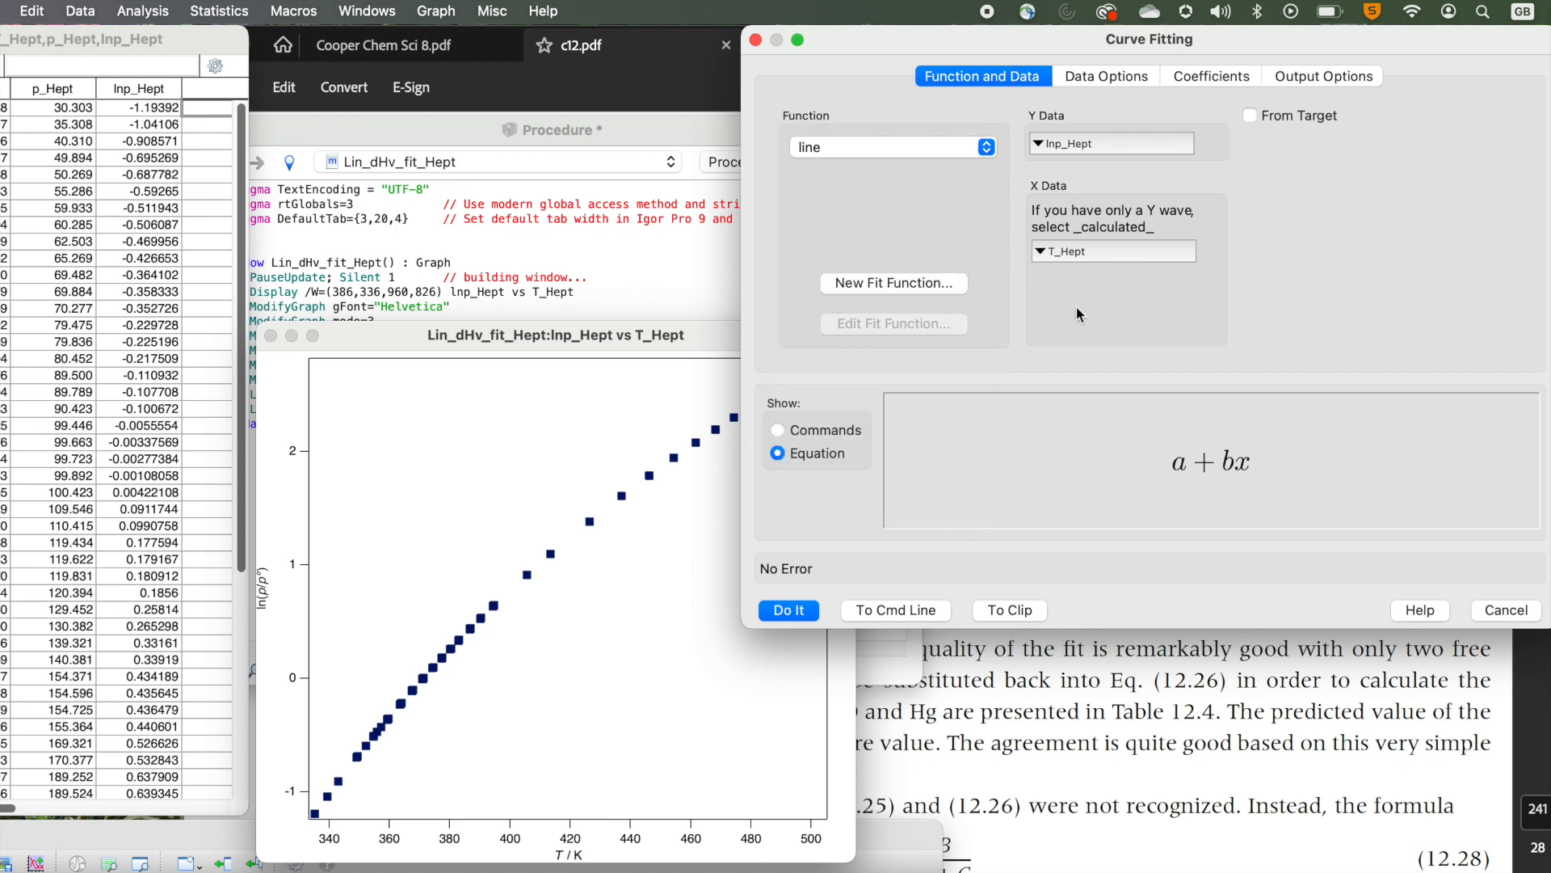
Create a new fit function named Lin_dHvap.
{"action": "left_click", "coordinate": [915, 284]}
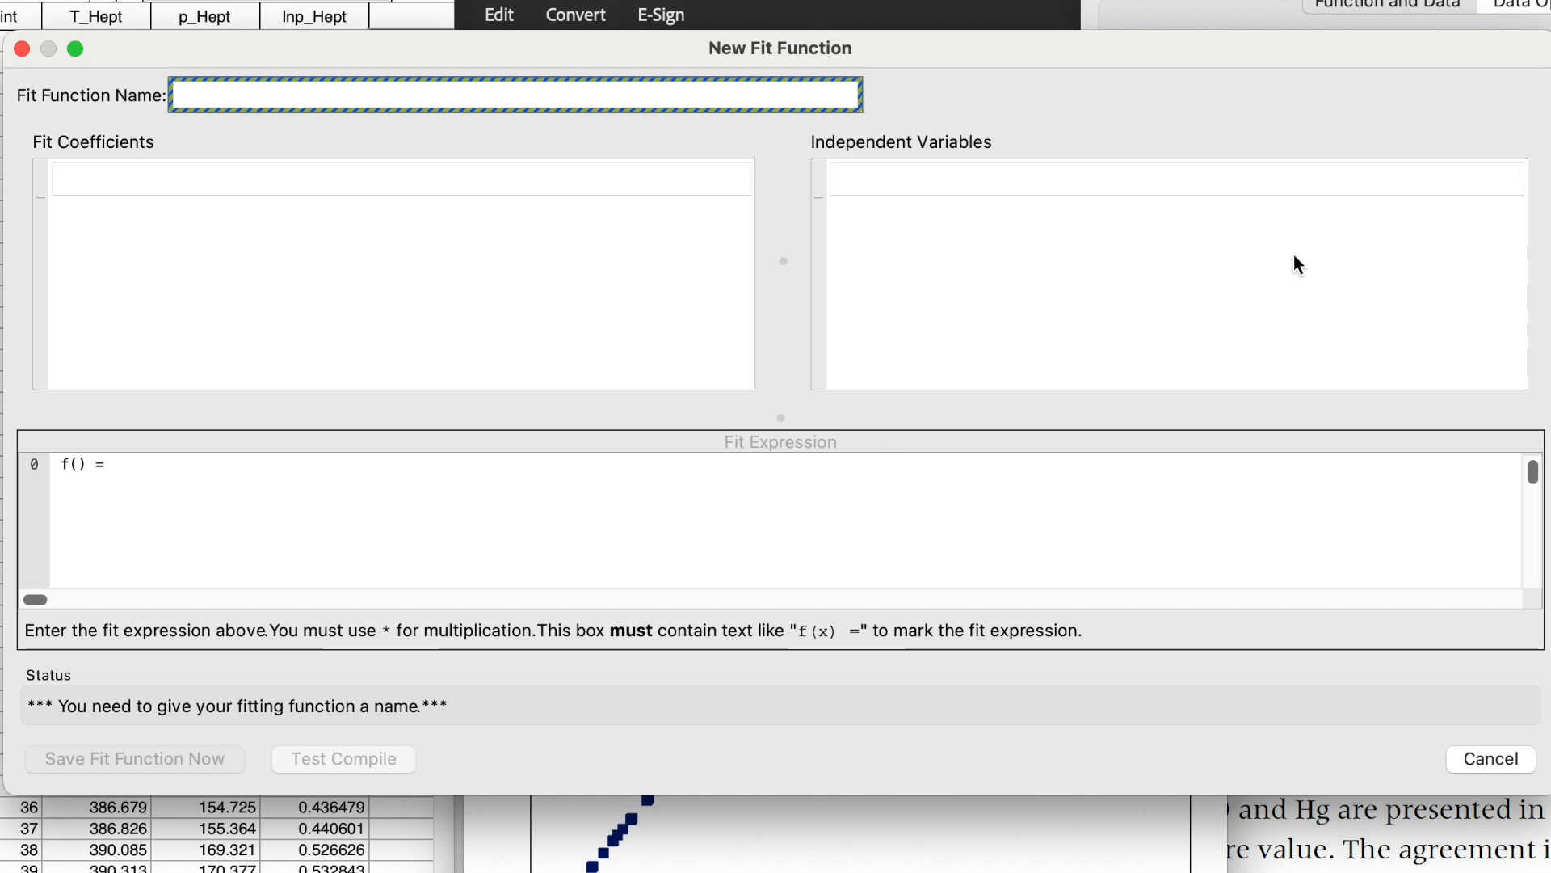
{"action": "type", "text": "Lin_dHvap"}
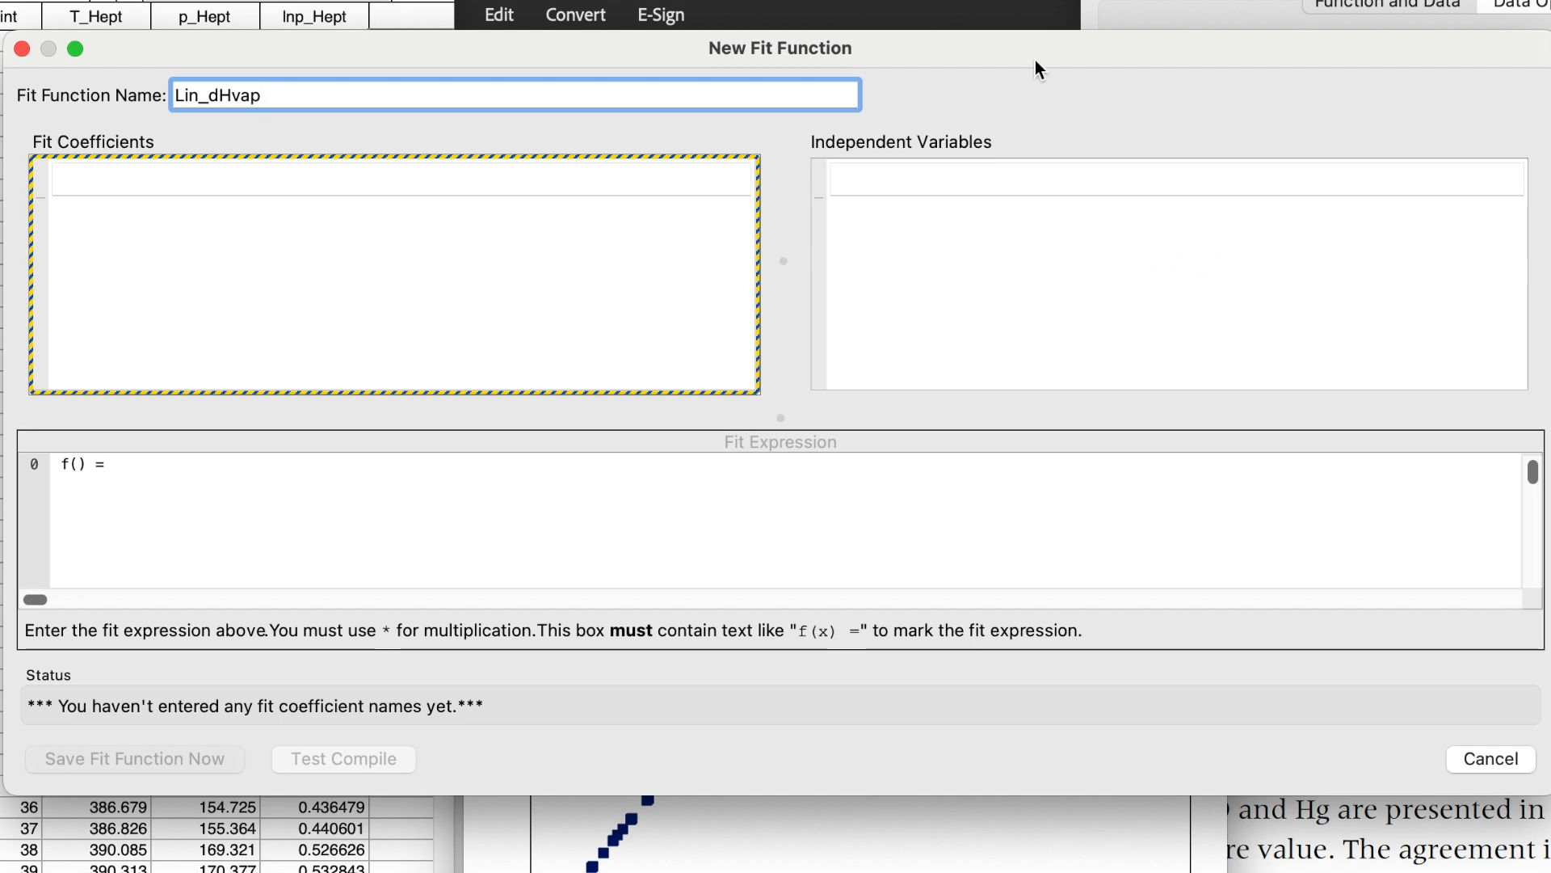
Define fit coefficients c0, c1 and c2 and the independent variable T.
{"action": "left_click", "coordinate": [354, 186]}
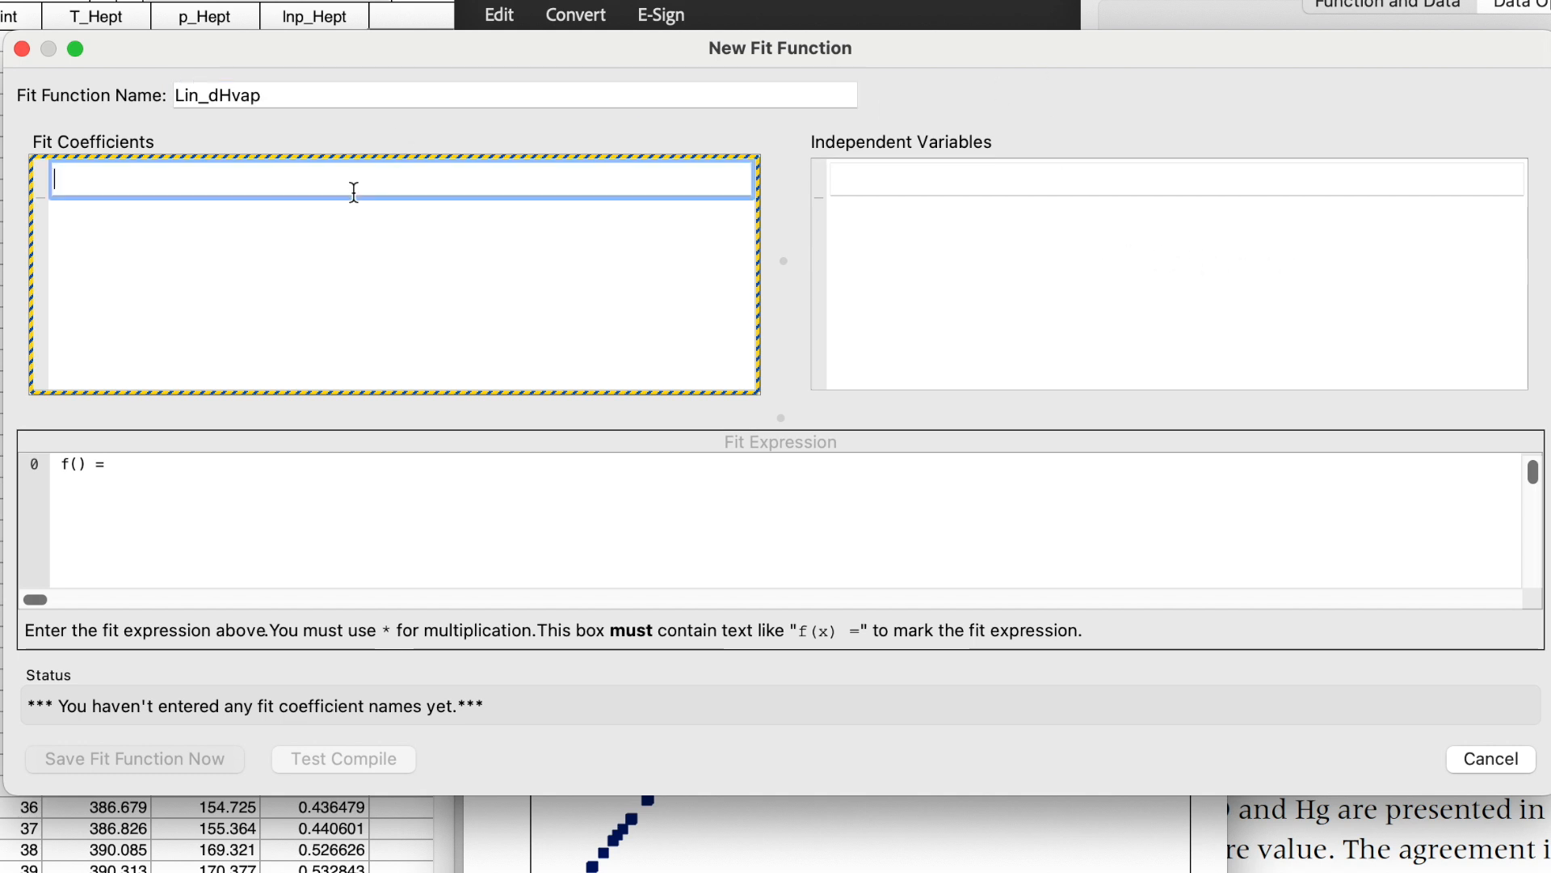
{"action": "type", "text": "c0"}
{"action": "key", "text": "Return"}
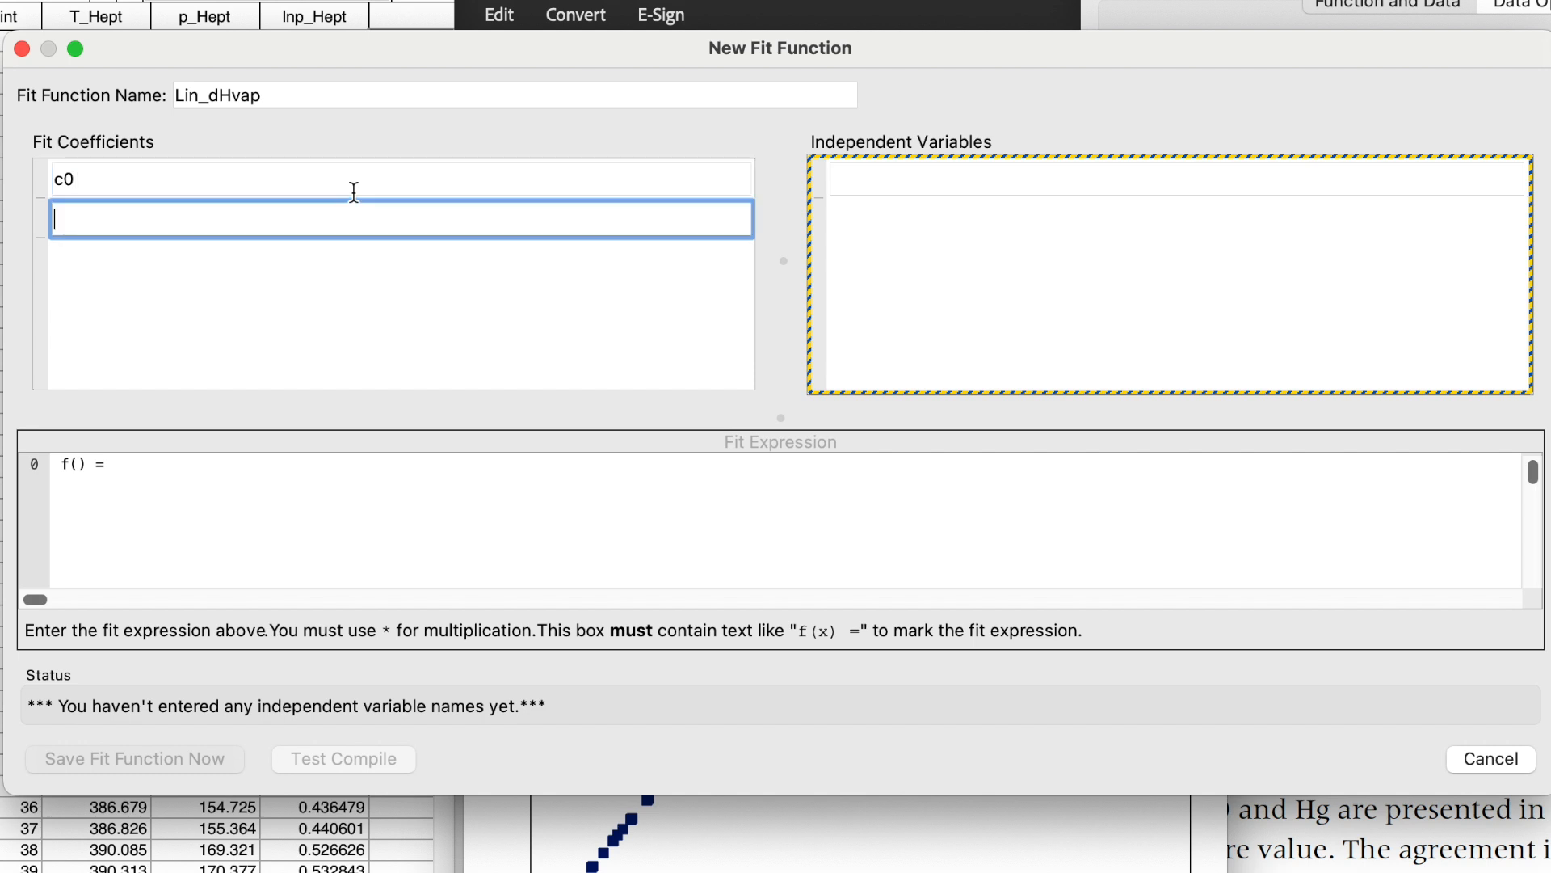
{"action": "type", "text": "c1"}
{"action": "key", "text": "Return"}
{"action": "type", "text": "c2"}
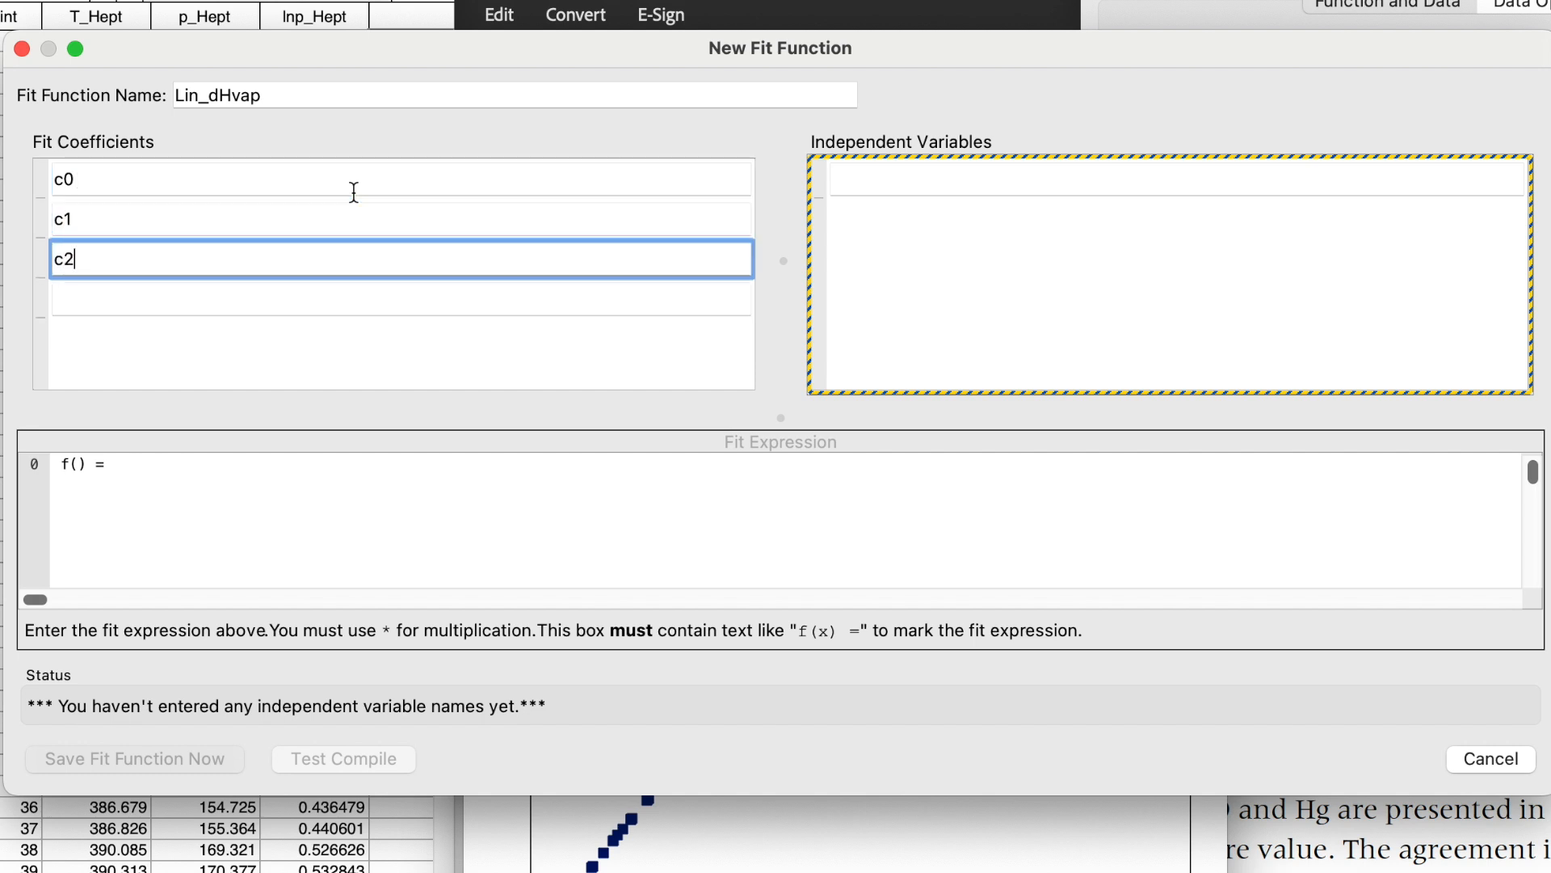
{"action": "left_click", "coordinate": [896, 181]}
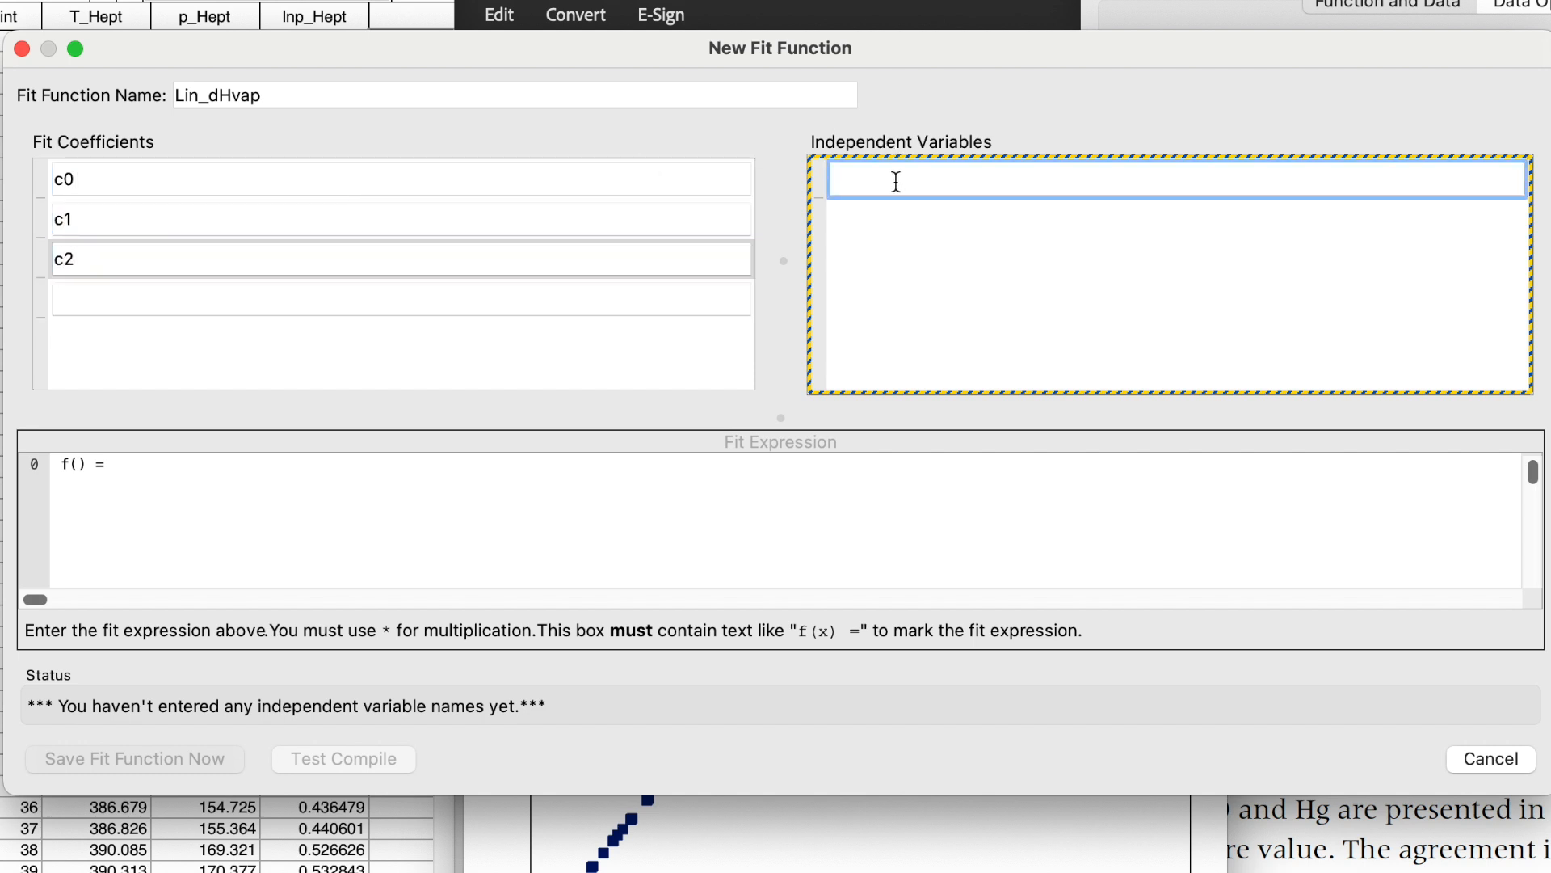
{"action": "type", "text": "T"}
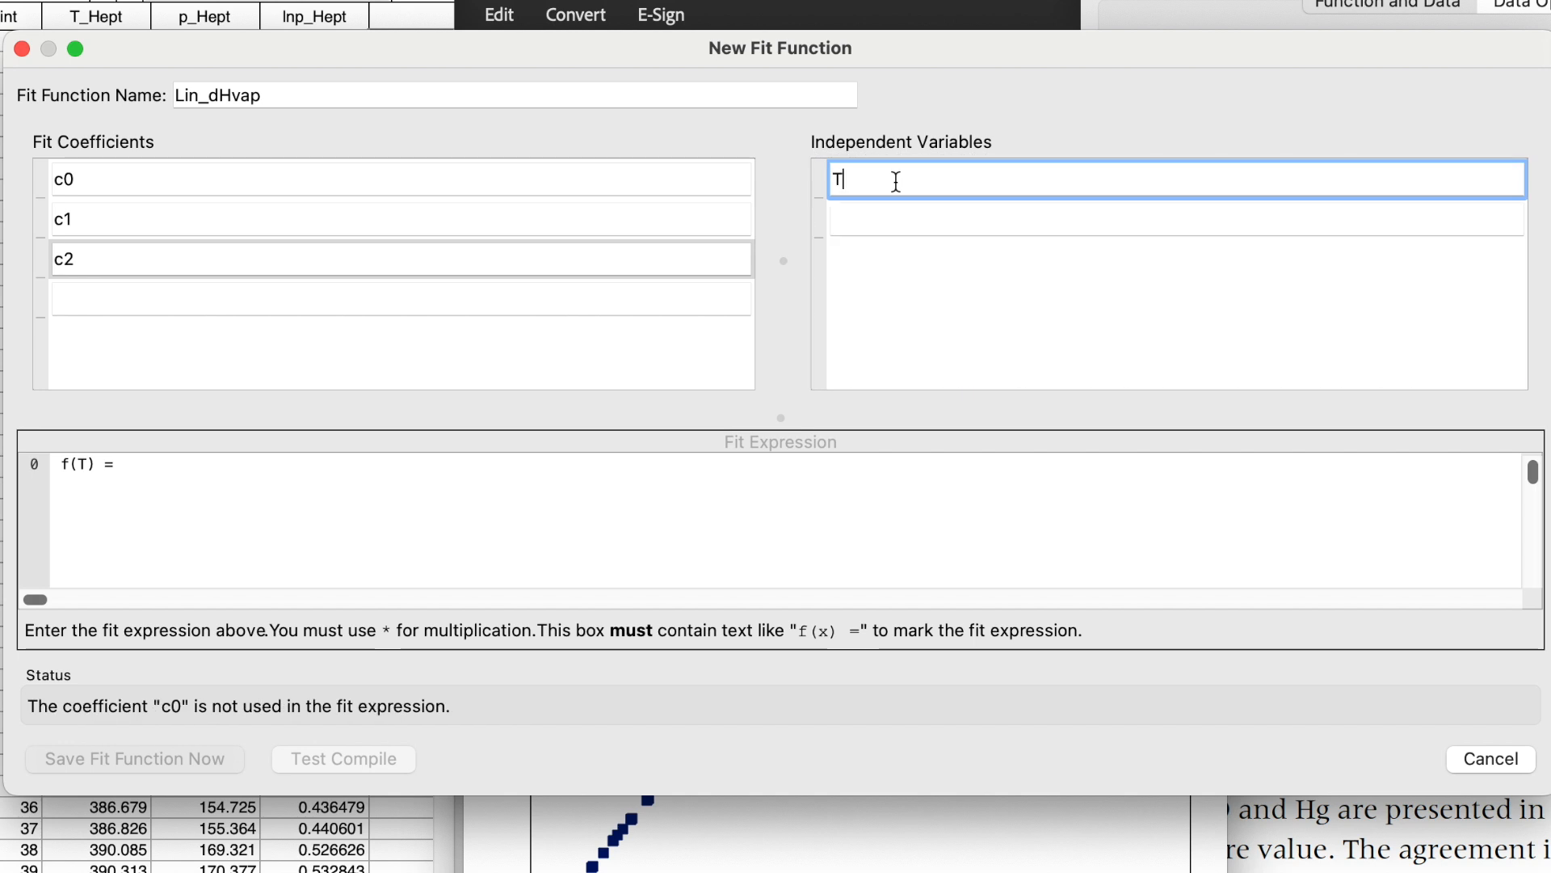
Enter the fit expression f(T) = c0/c2 - c1*ln(c2) + c1*ln(T) - c0/T.
{"action": "left_click", "coordinate": [162, 467]}
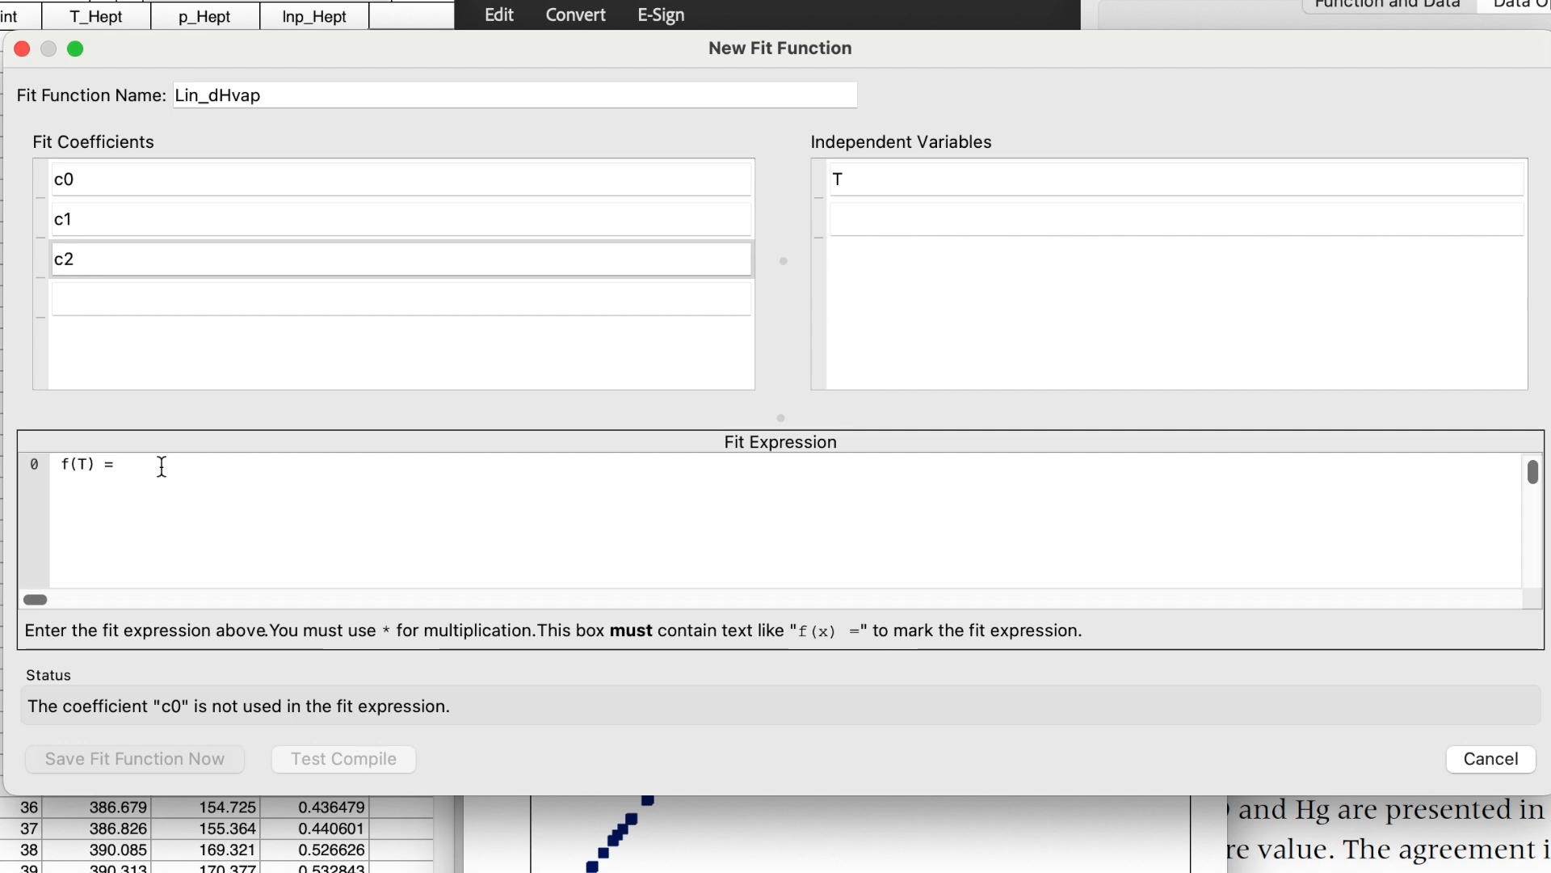
{"action": "type", "text": "c0/"}
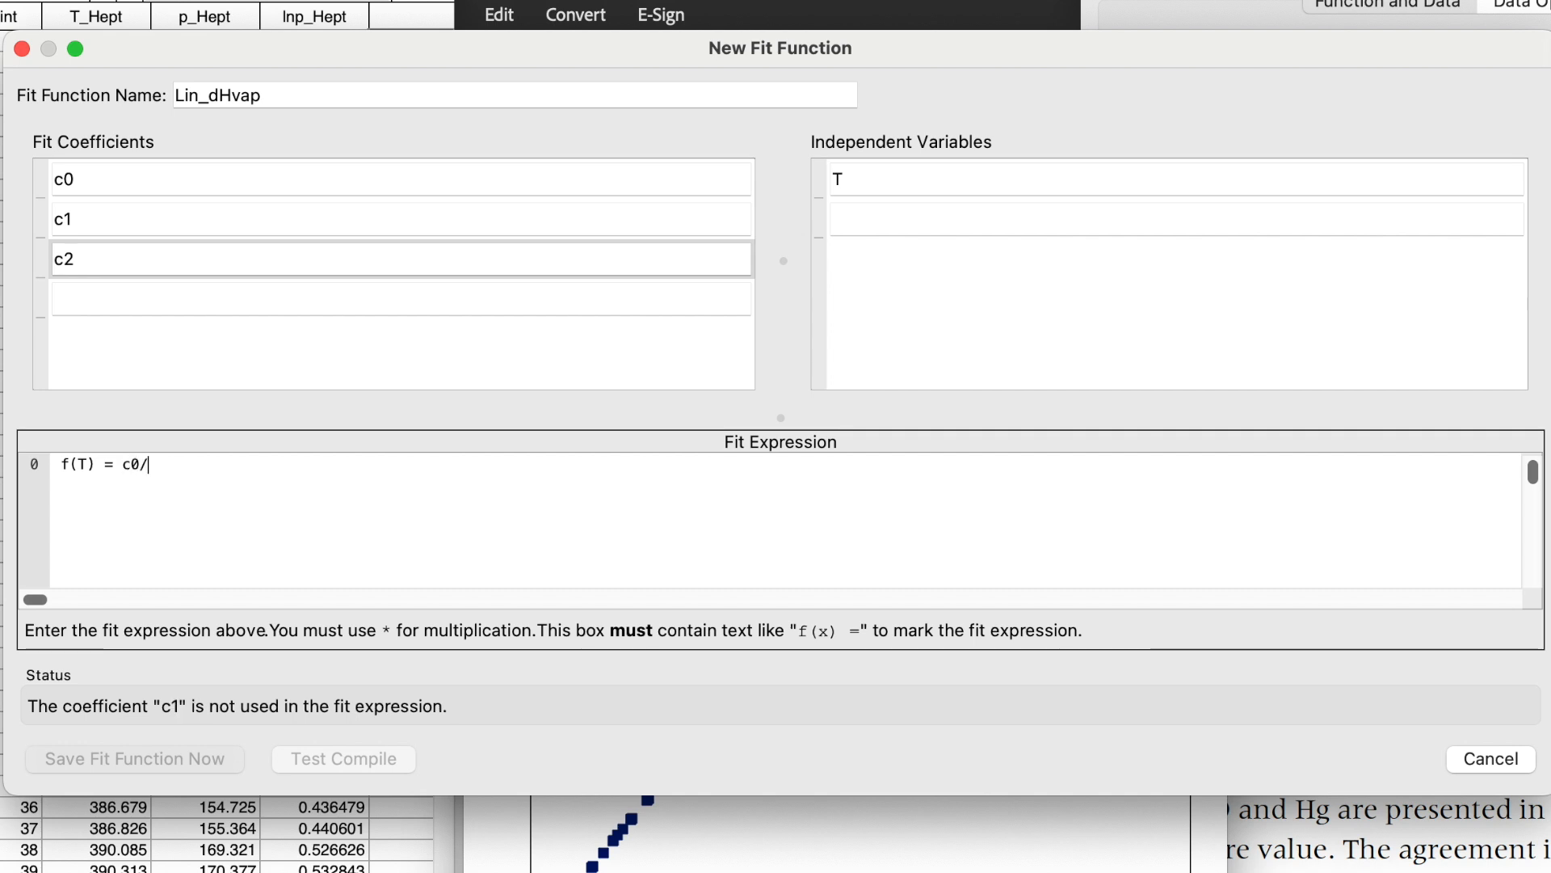
{"action": "type", "text": "c2 - c1"}
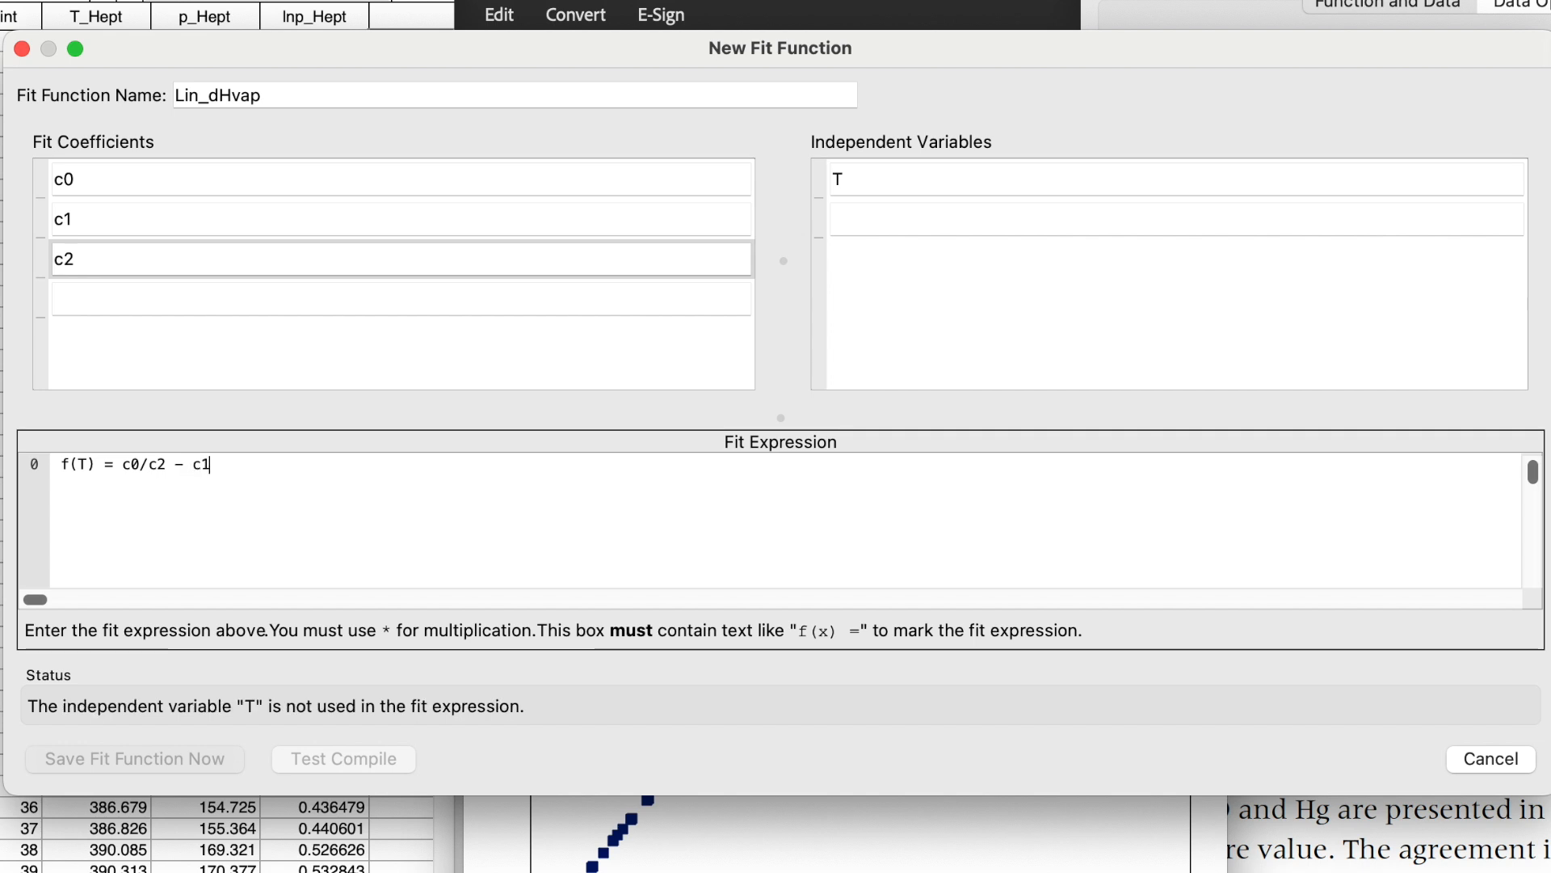
{"action": "type", "text": "*ln"}
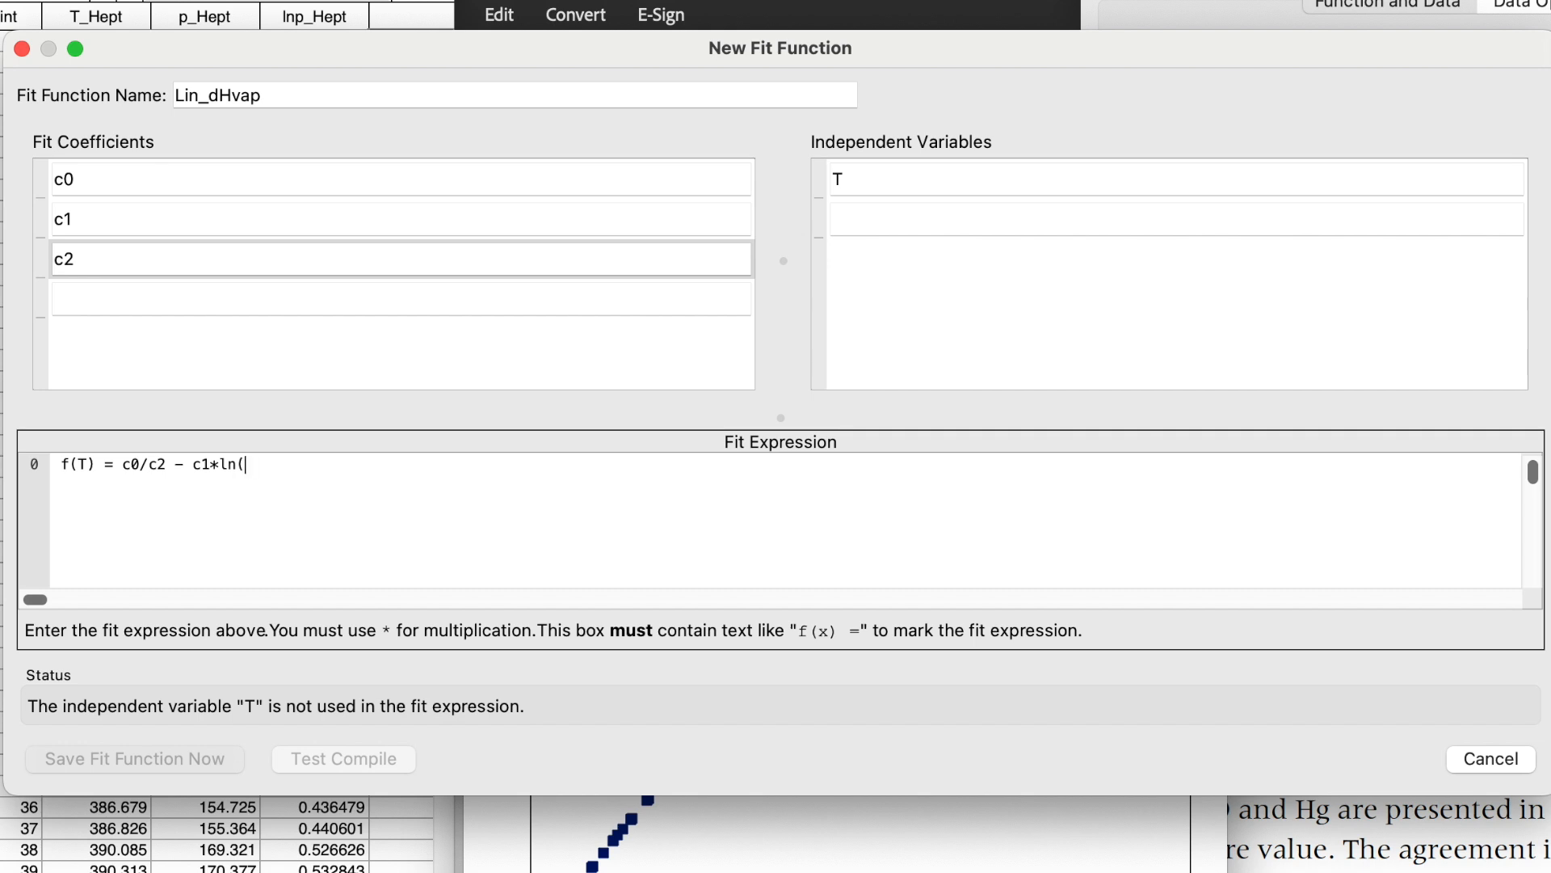
{"action": "type", "text": "(c2) + c1"}
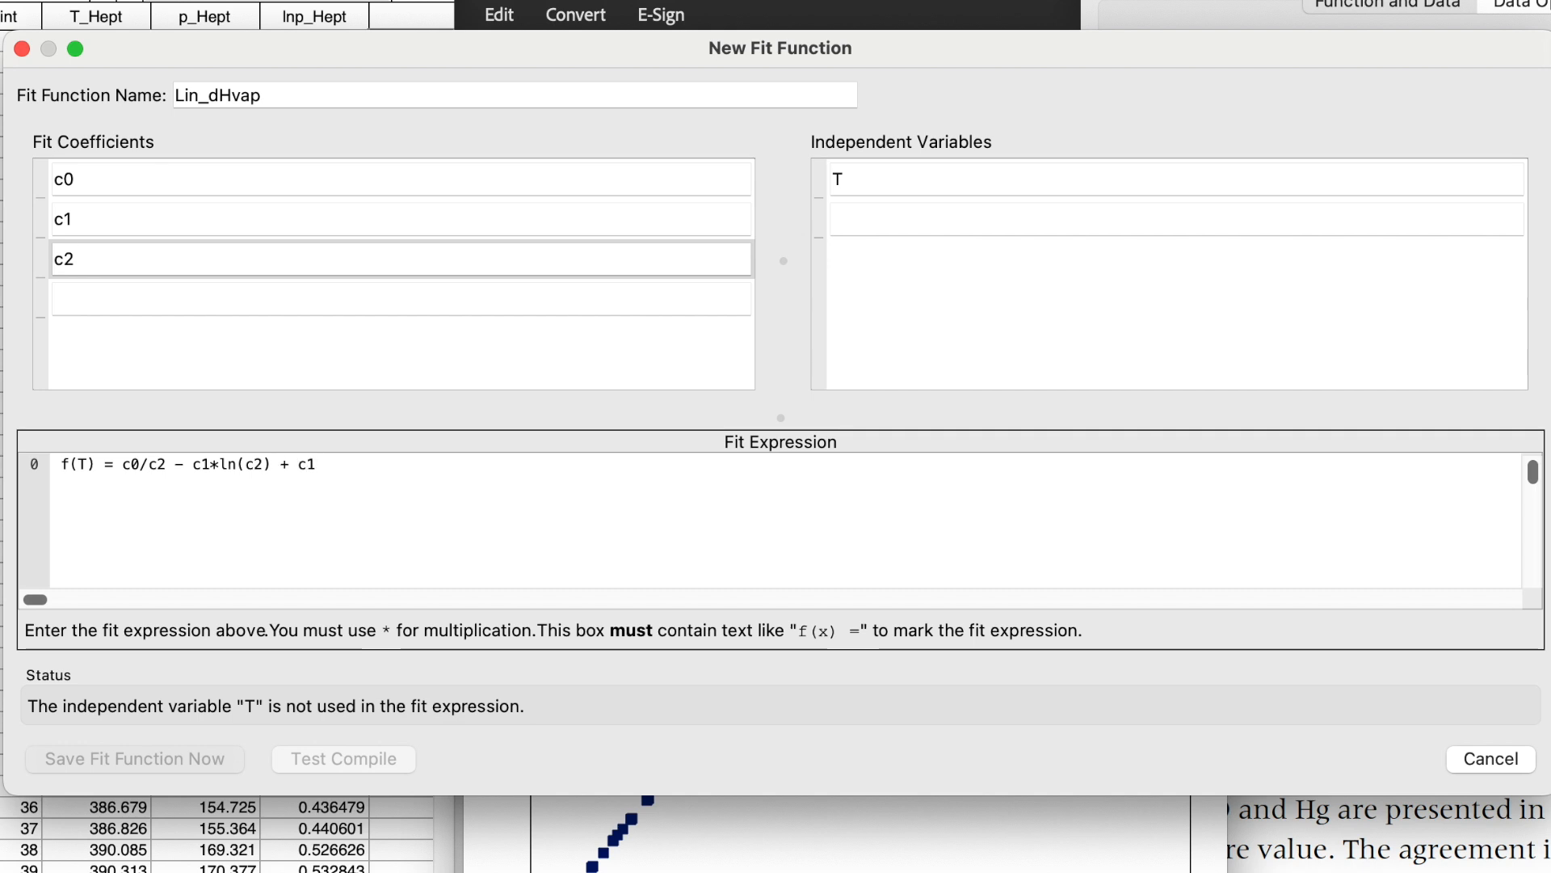
{"action": "type", "text": "*"}
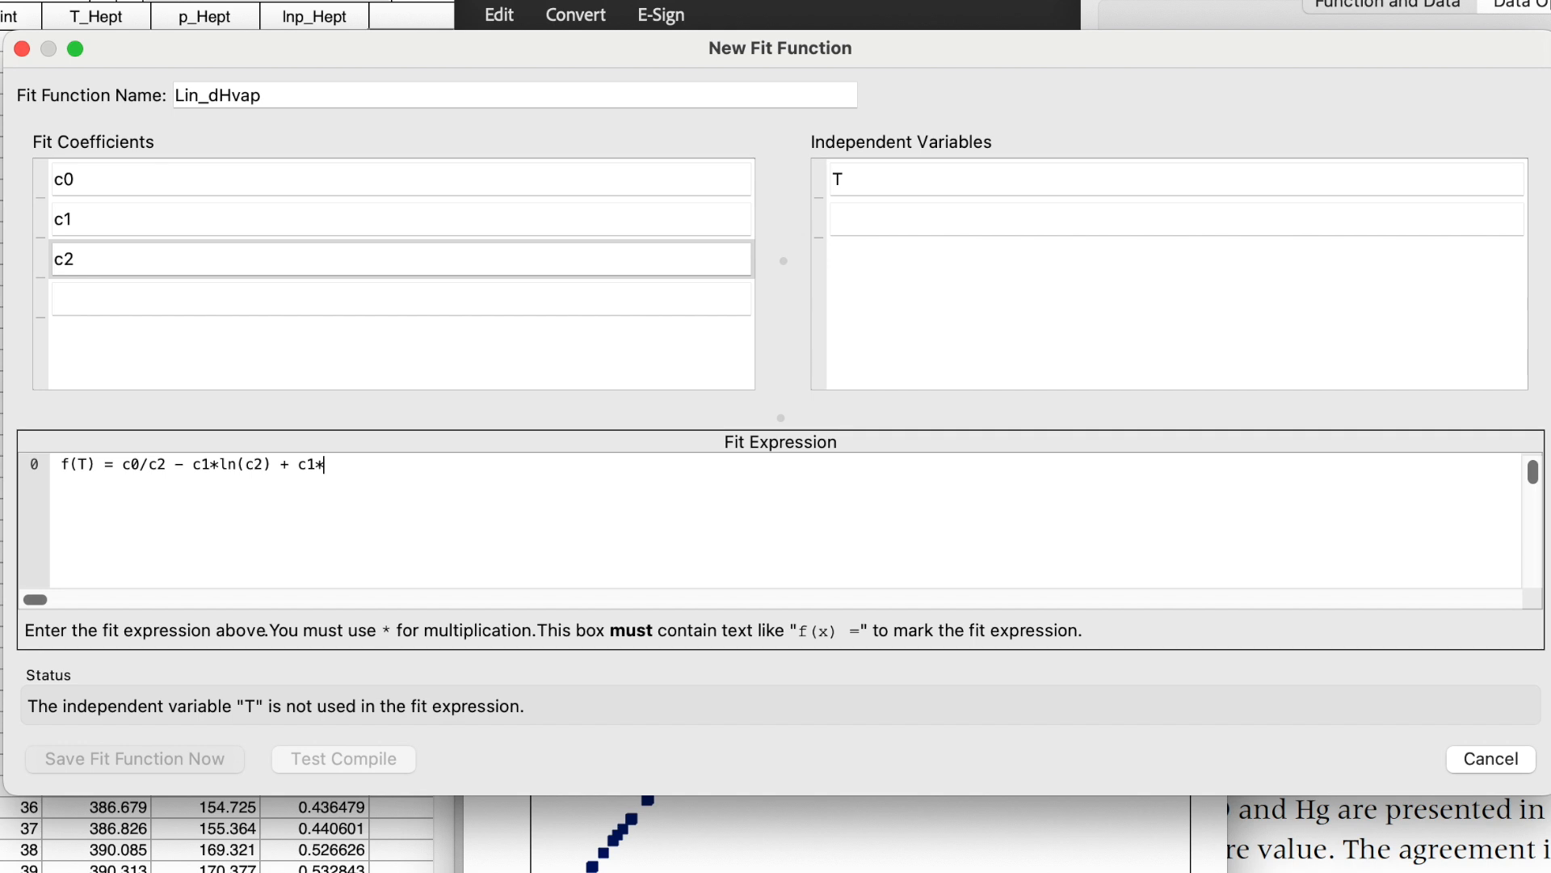
{"action": "type", "text": "ln(T)"}
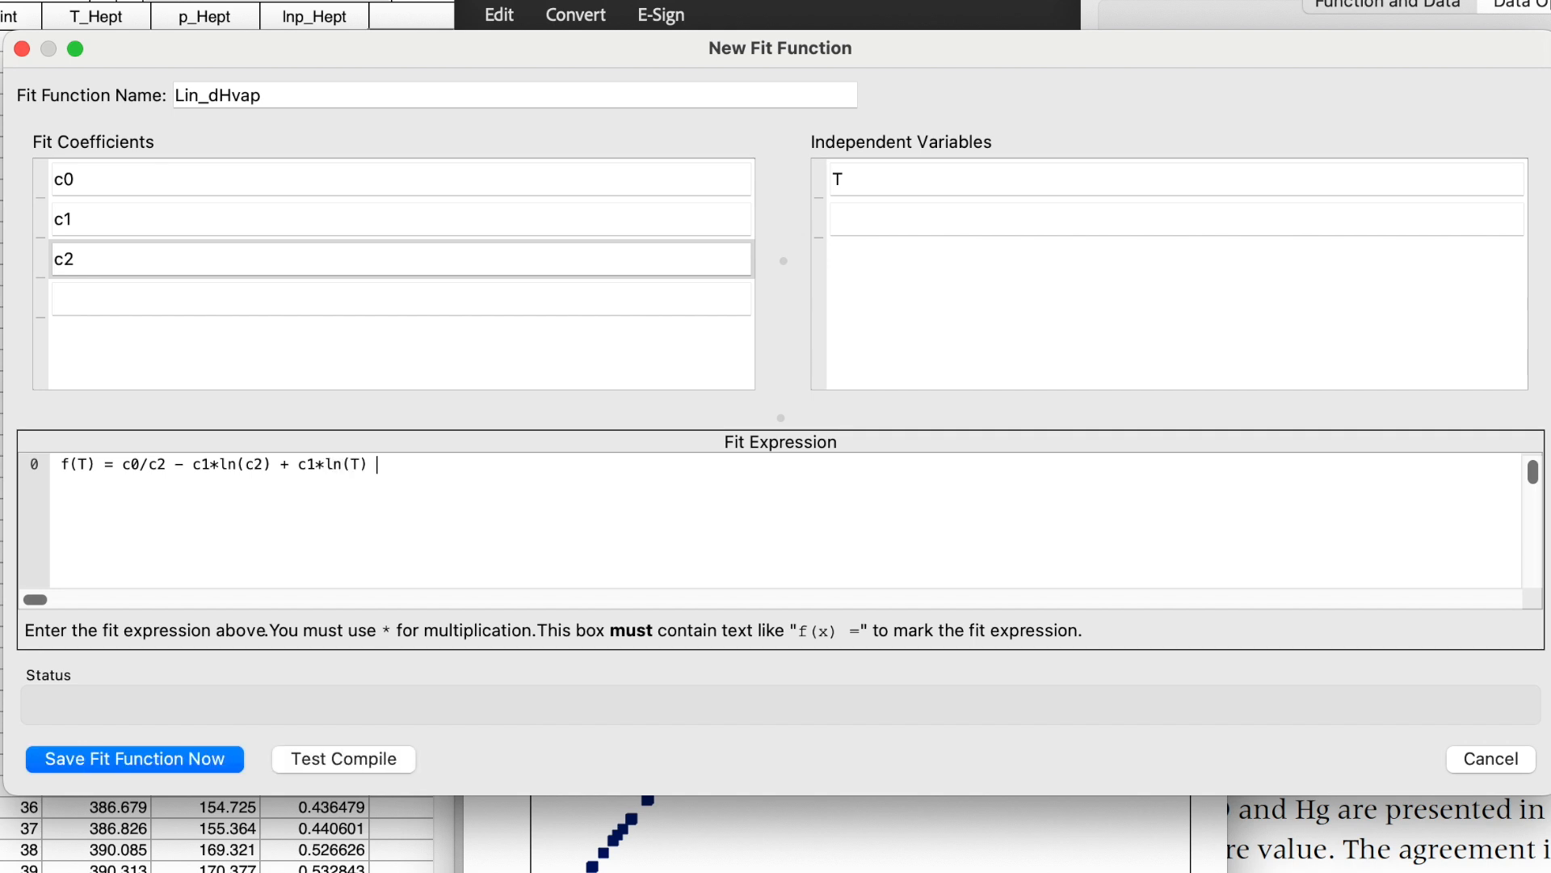
{"action": "type", "text": " - c"}
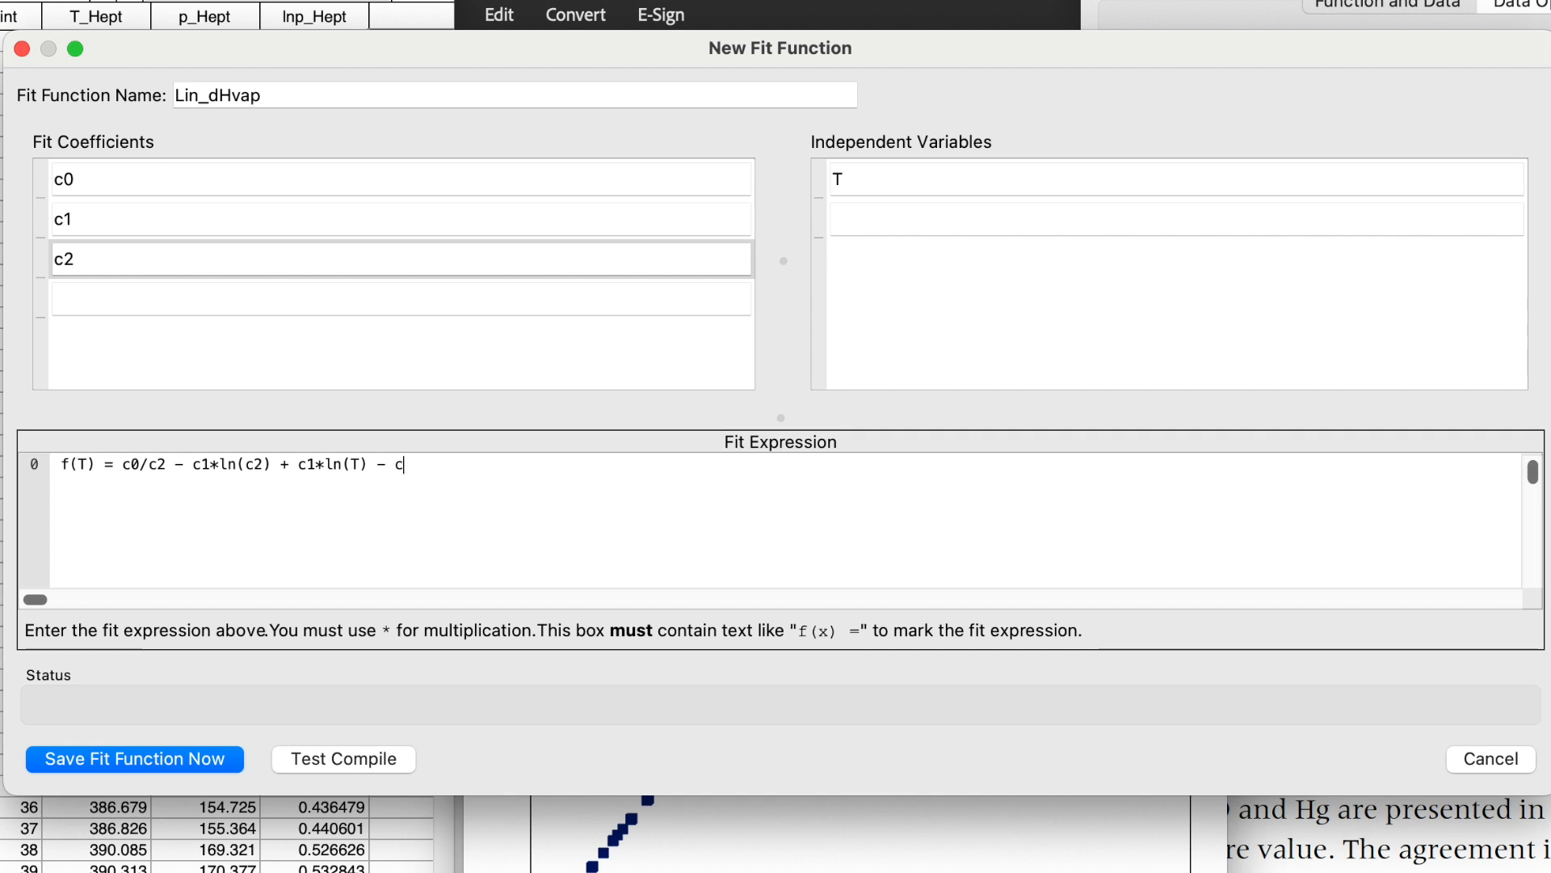
{"action": "type", "text": "0/T"}
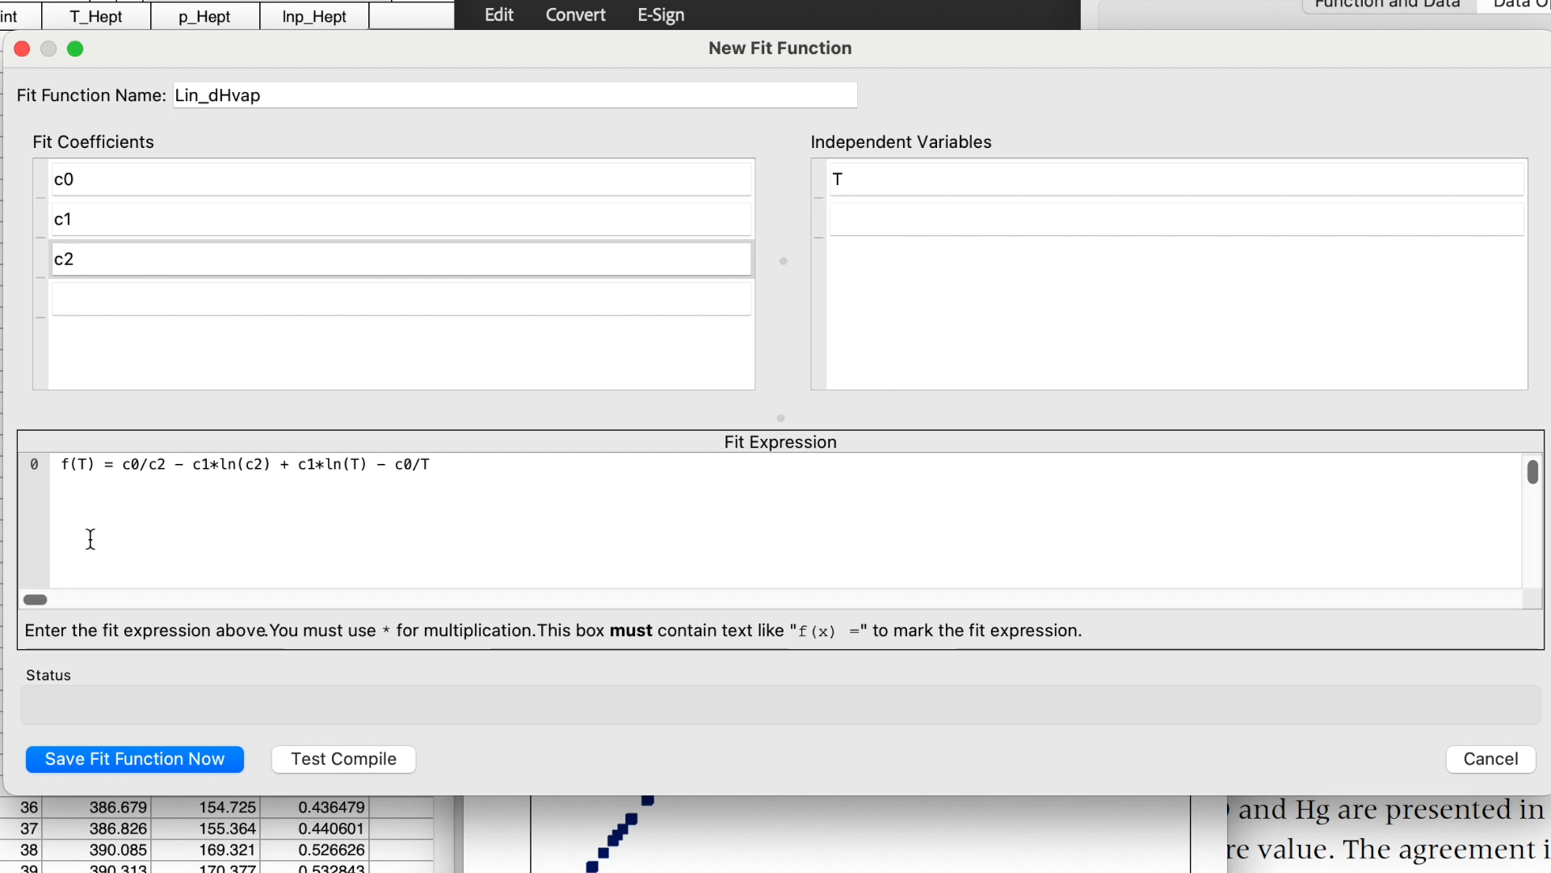
Save the fit function and select Lin_dHvap as the fitting function.
{"action": "left_click", "coordinate": [150, 760]}
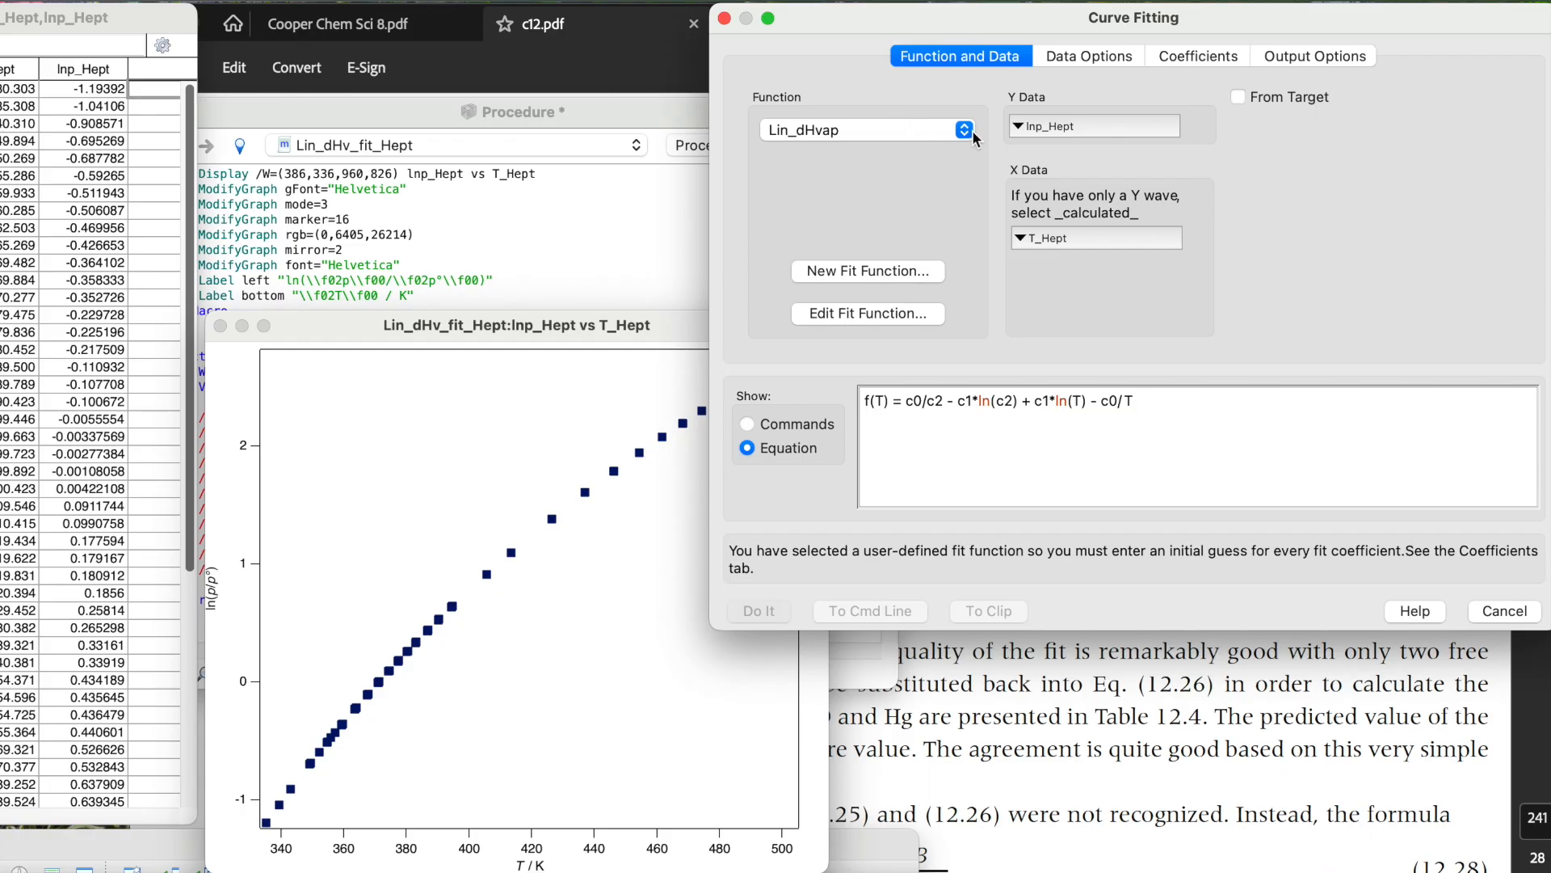
{"action": "left_click", "coordinate": [966, 131]}
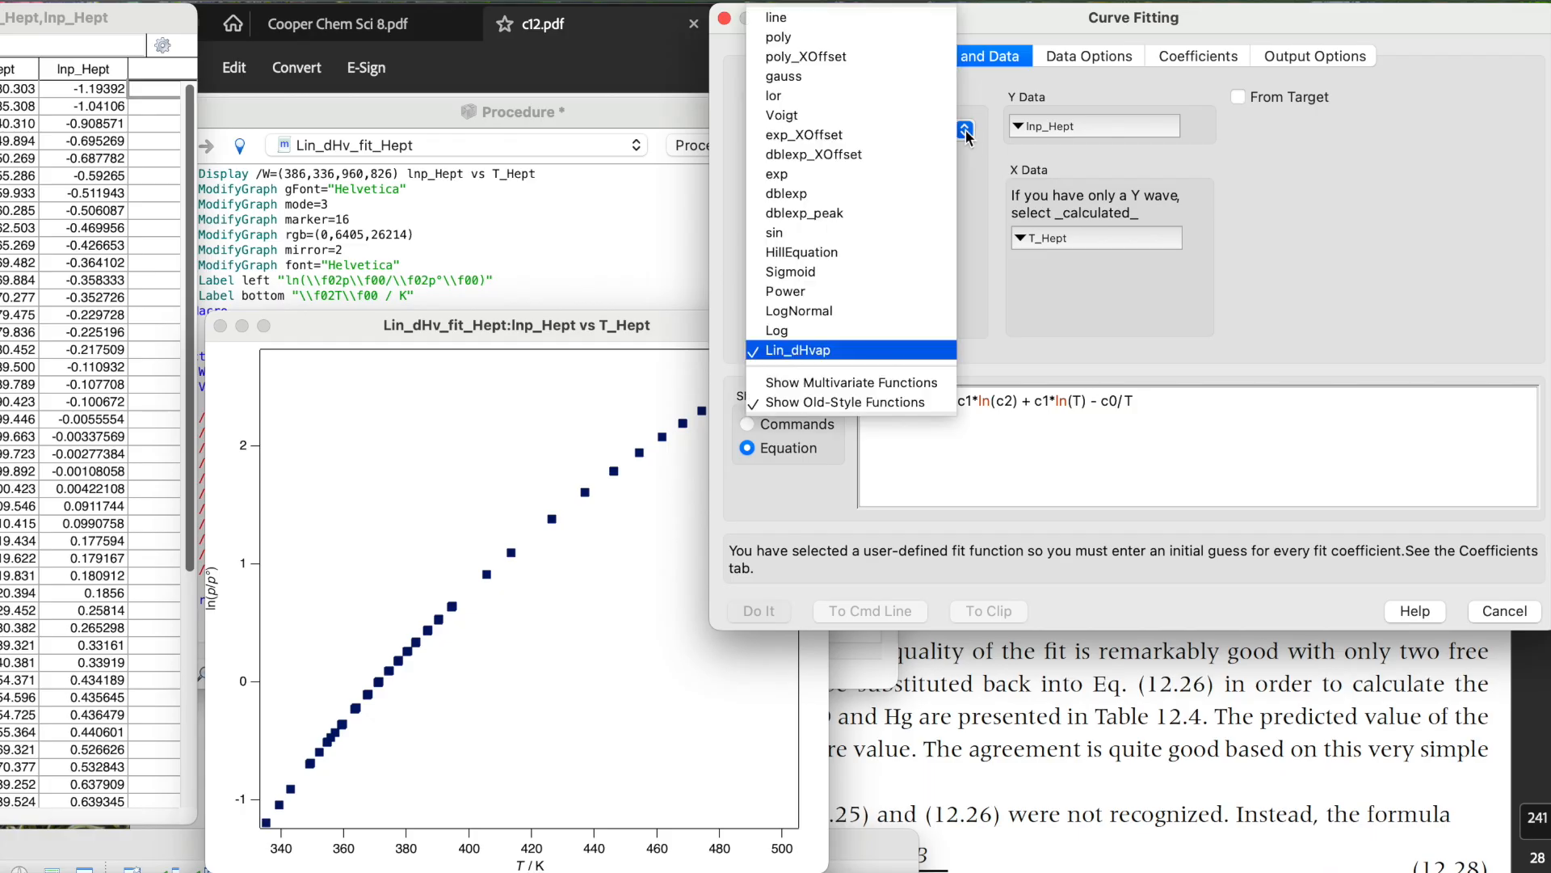
{"action": "left_click", "coordinate": [822, 355]}
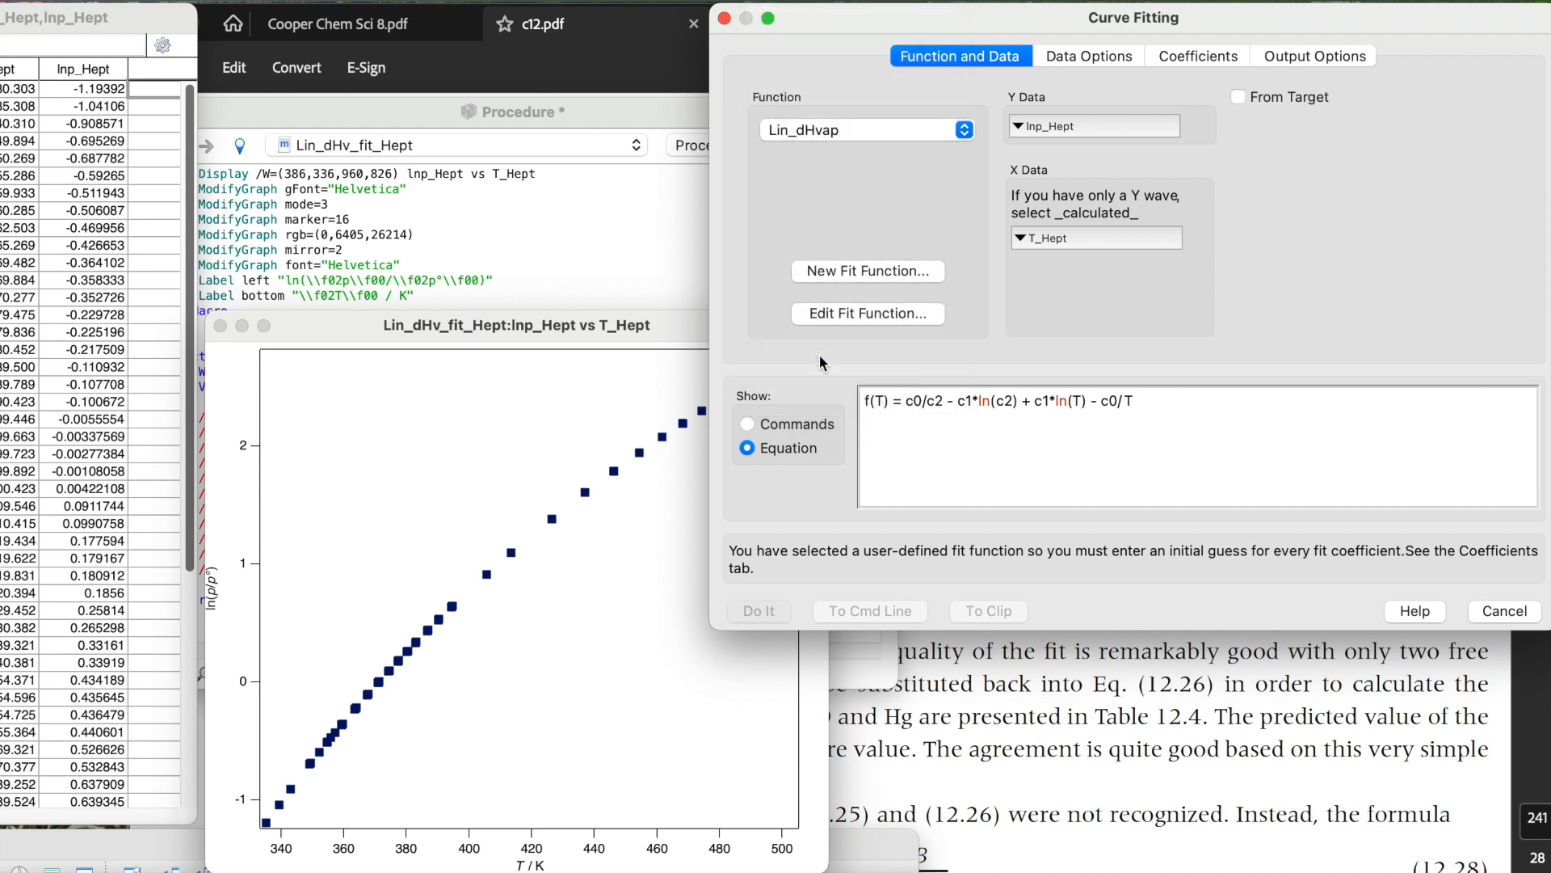
Choose lnp_Hept as the Y data and T_Hept as the X data.
{"action": "left_click", "coordinate": [1092, 125]}
{"action": "left_click", "coordinate": [1091, 267]}
{"action": "left_click", "coordinate": [1094, 240]}
{"action": "left_click", "coordinate": [1103, 398]}
Enter initial guesses 1, 2 and 3 for c0, c1 and c2 and graph the guessed curve.
{"action": "left_click", "coordinate": [1197, 58]}
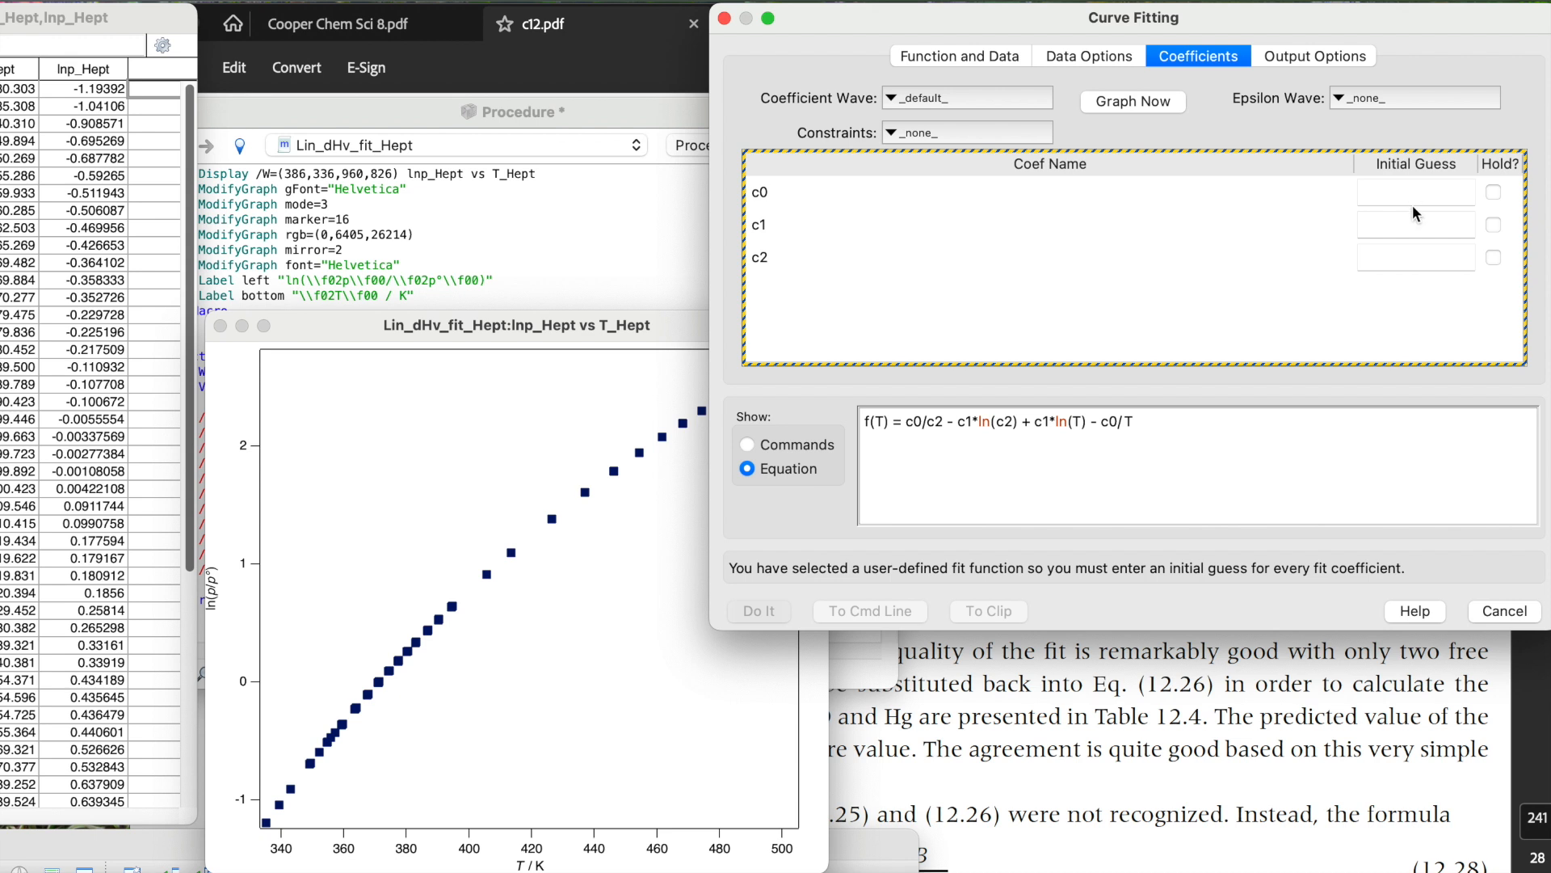
{"action": "left_click", "coordinate": [1405, 195]}
{"action": "type", "text": "1"}
{"action": "key", "text": "Tab"}
{"action": "type", "text": "2"}
{"action": "key", "text": "Tab"}
{"action": "type", "text": "3"}
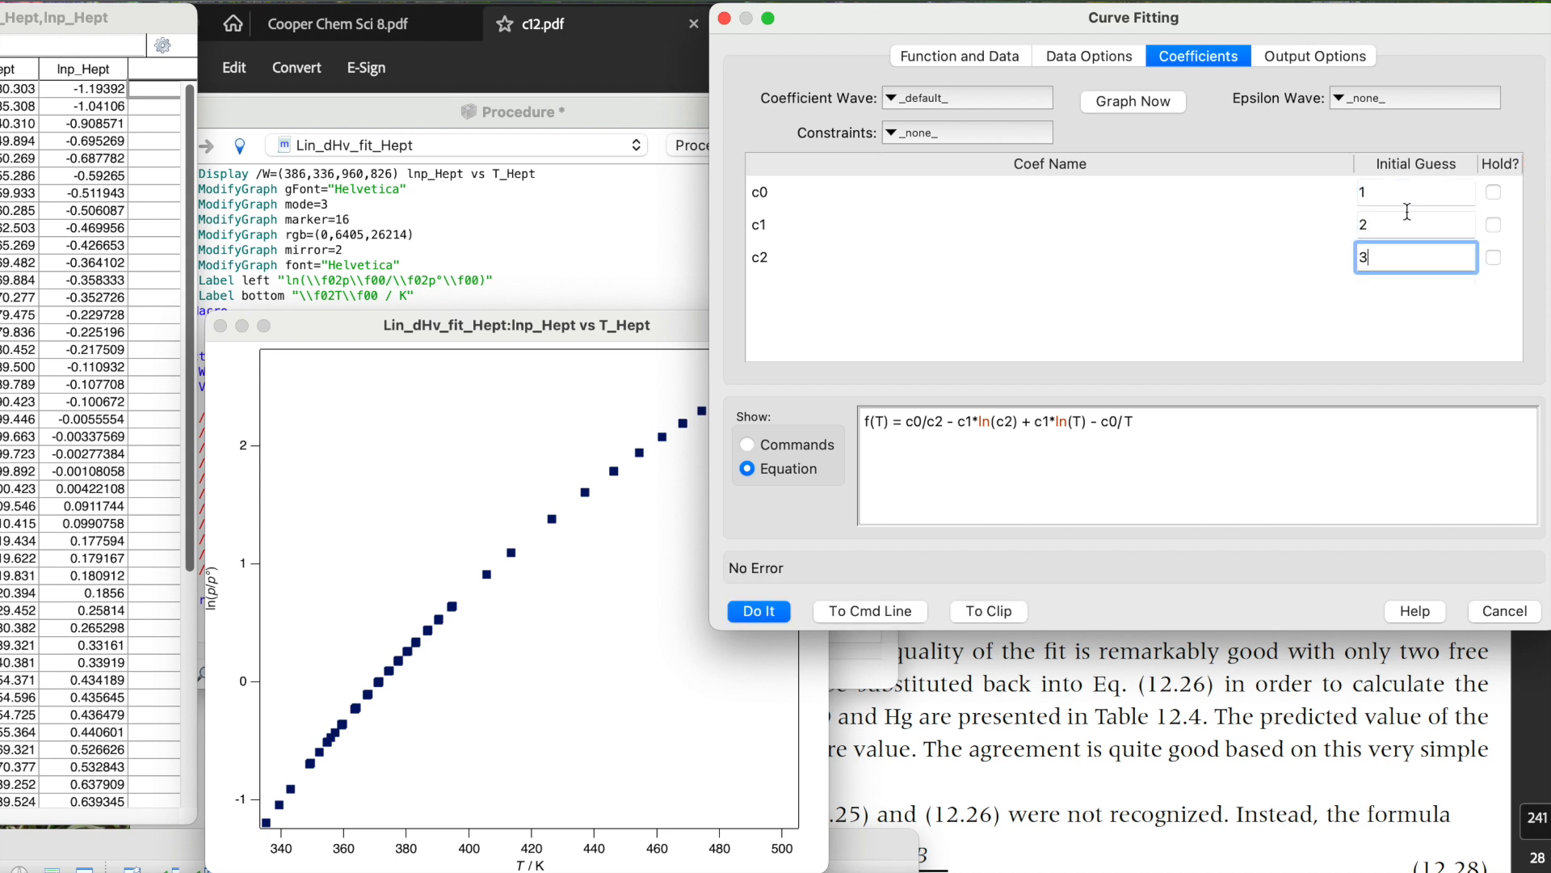
{"action": "left_click", "coordinate": [1409, 226]}
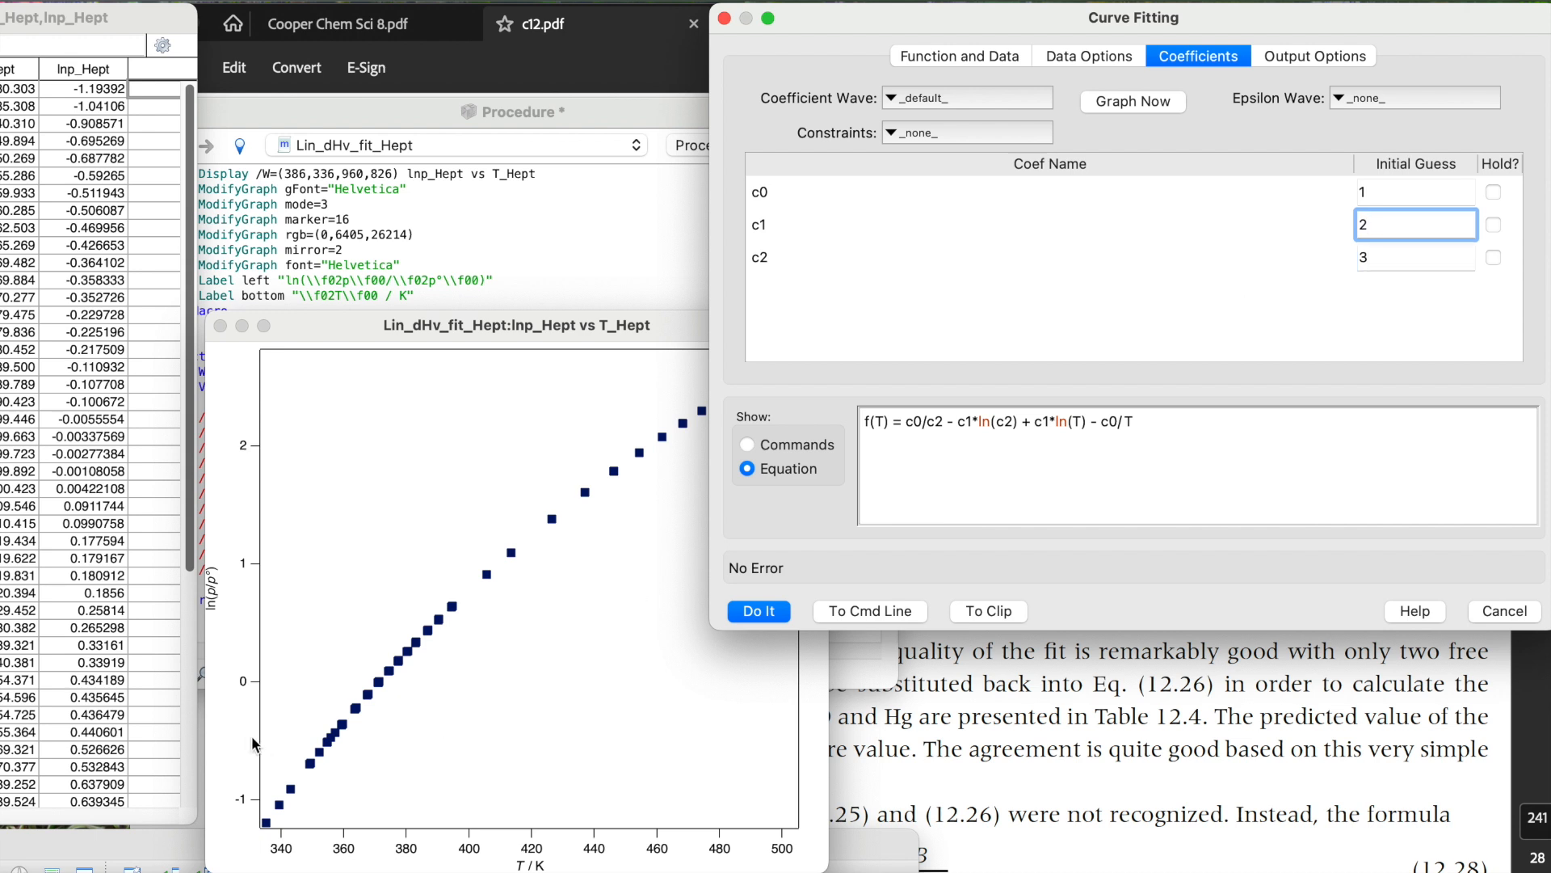
{"action": "left_click", "coordinate": [1143, 101]}
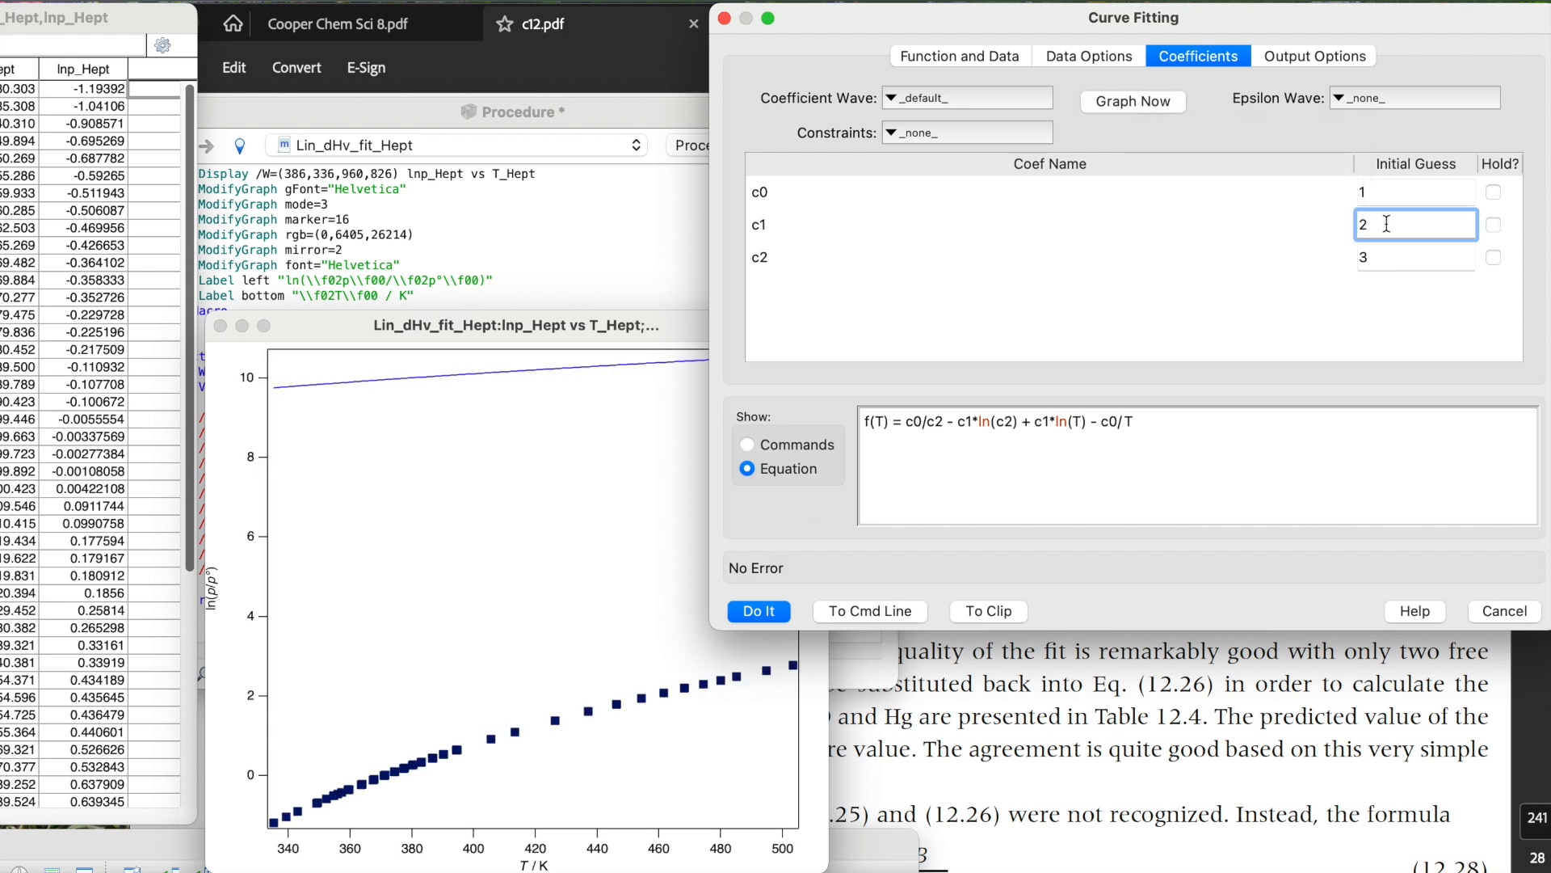
Set the initial guess for c0 to 5000 and regraph the guessed curve.
{"action": "left_click", "coordinate": [1381, 191]}
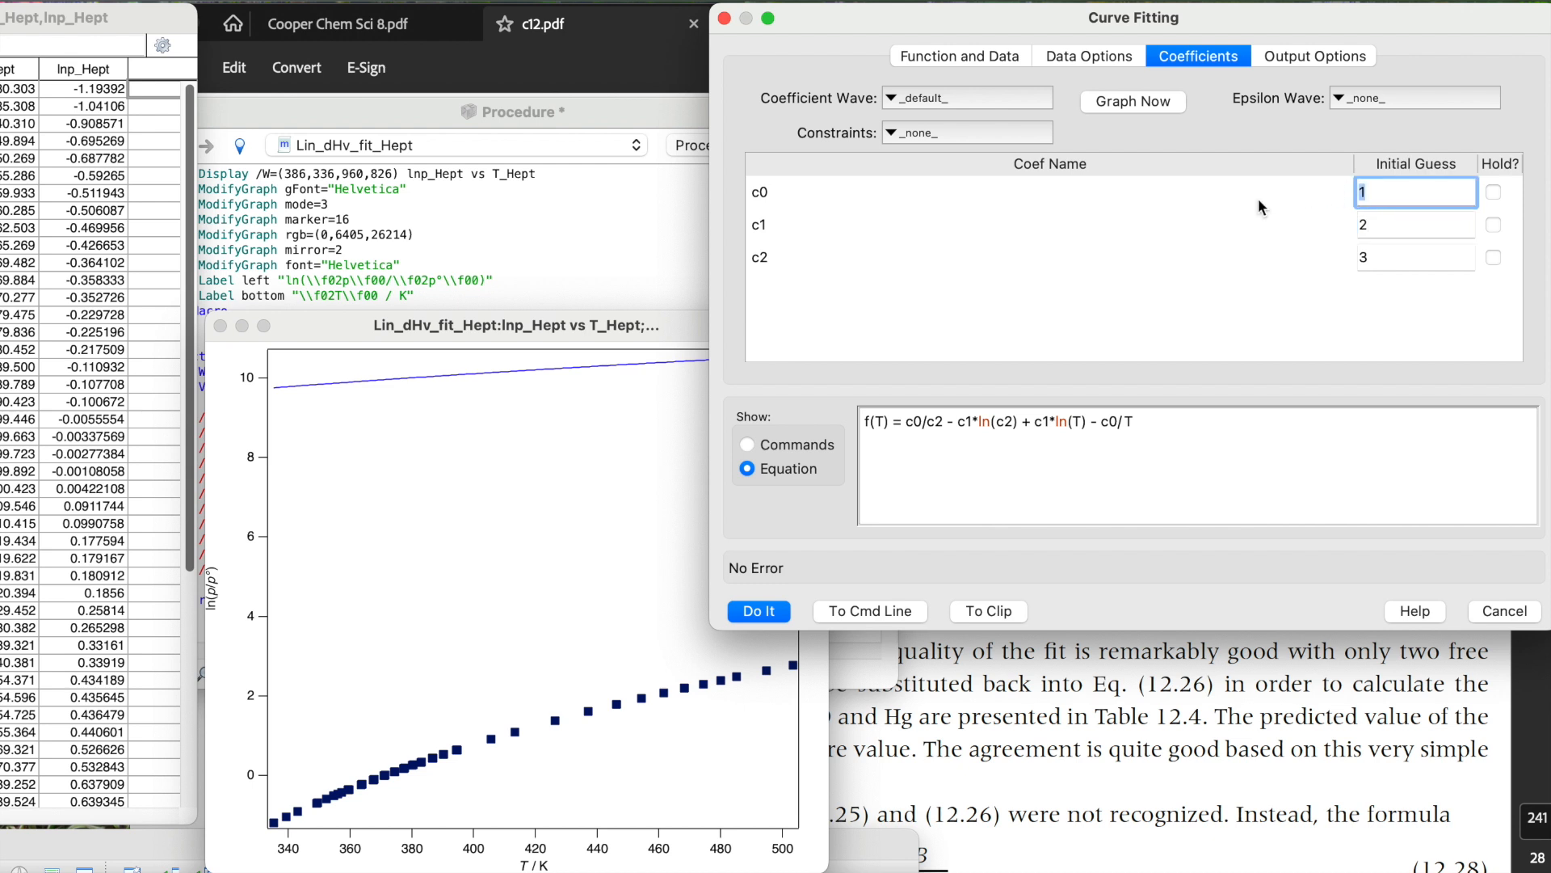
{"action": "type", "text": "5000"}
{"action": "left_click", "coordinate": [1368, 227]}
{"action": "left_click", "coordinate": [1137, 101]}
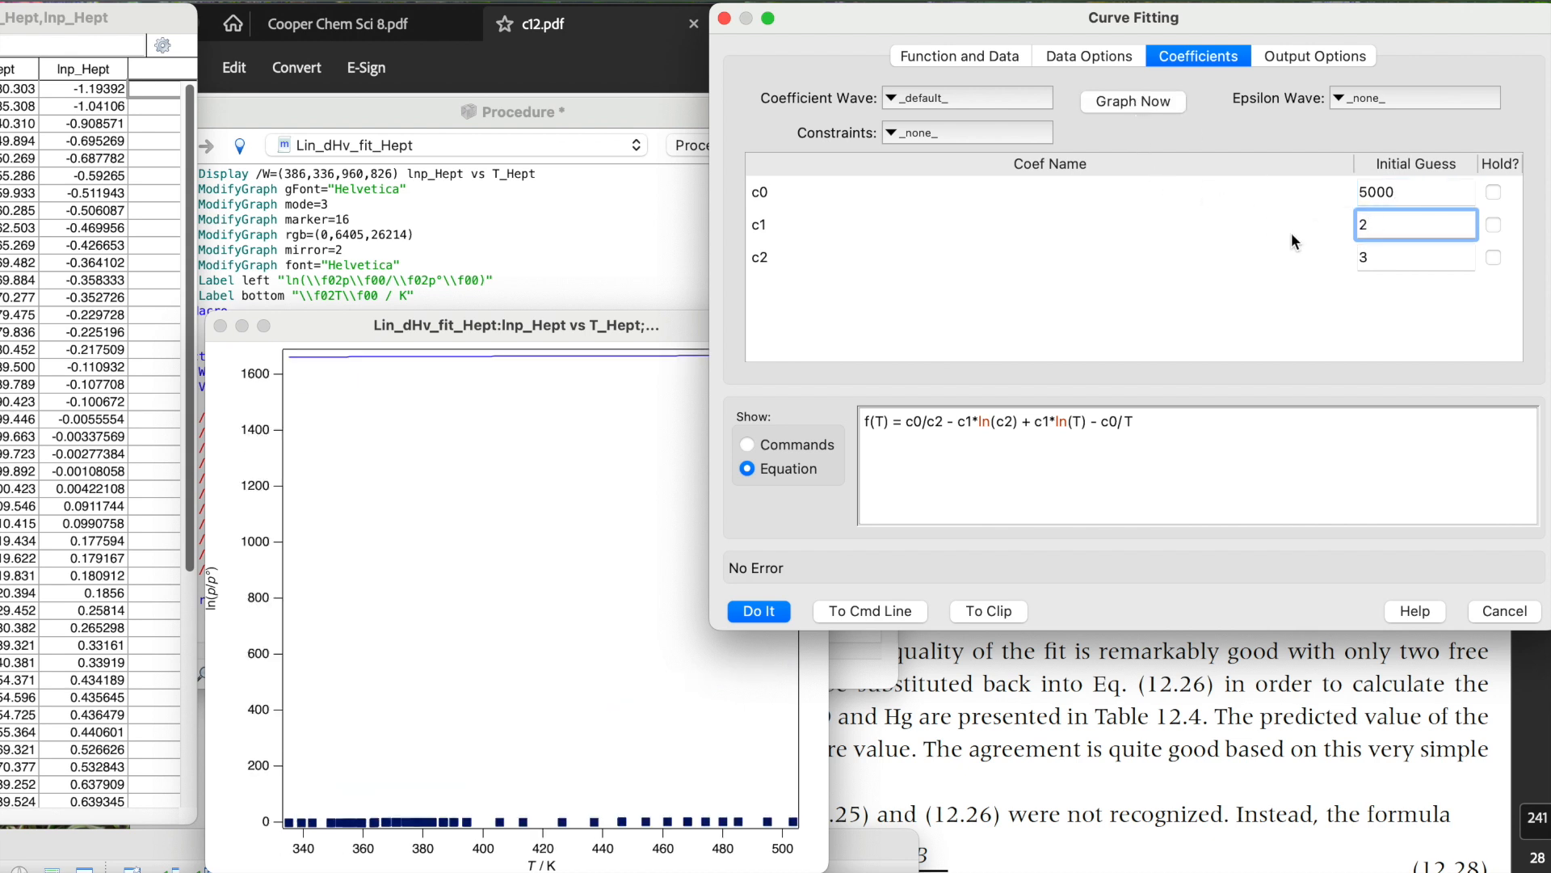
Set the initial guess for c1 to -2.5 and regraph the guessed curve.
{"action": "key", "text": "BackSpace"}
{"action": "type", "text": "-2.5"}
{"action": "left_click", "coordinate": [1141, 101]}
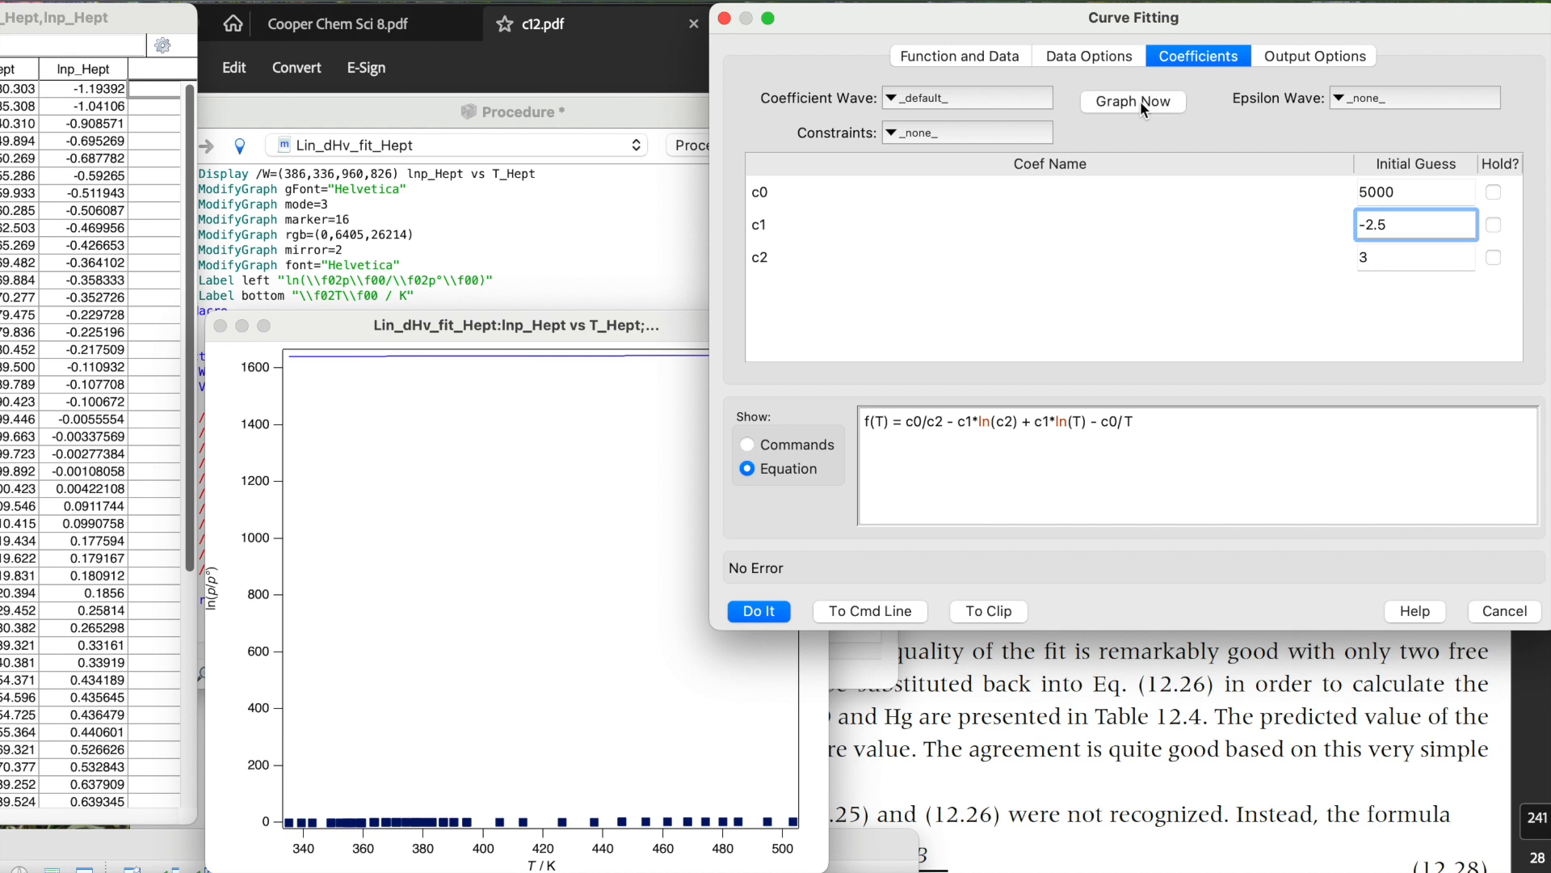
Set the initial guess for c2 to 400 and regraph the guessed curve.
{"action": "left_click", "coordinate": [1390, 256]}
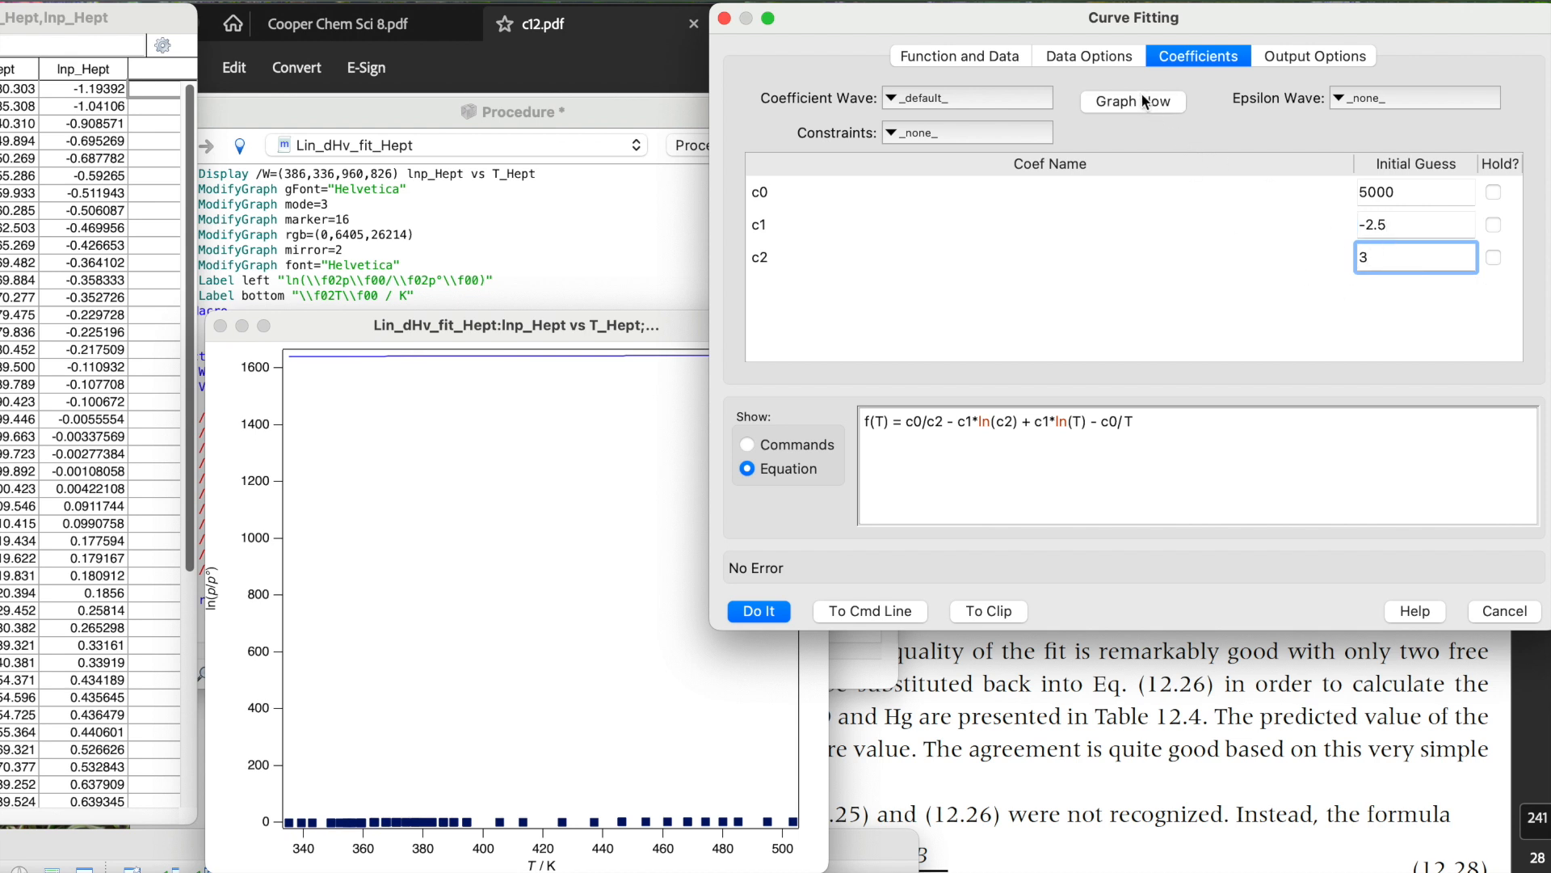
{"action": "double_click", "coordinate": [1380, 257]}
{"action": "type", "text": "400"}
{"action": "left_click", "coordinate": [1432, 220]}
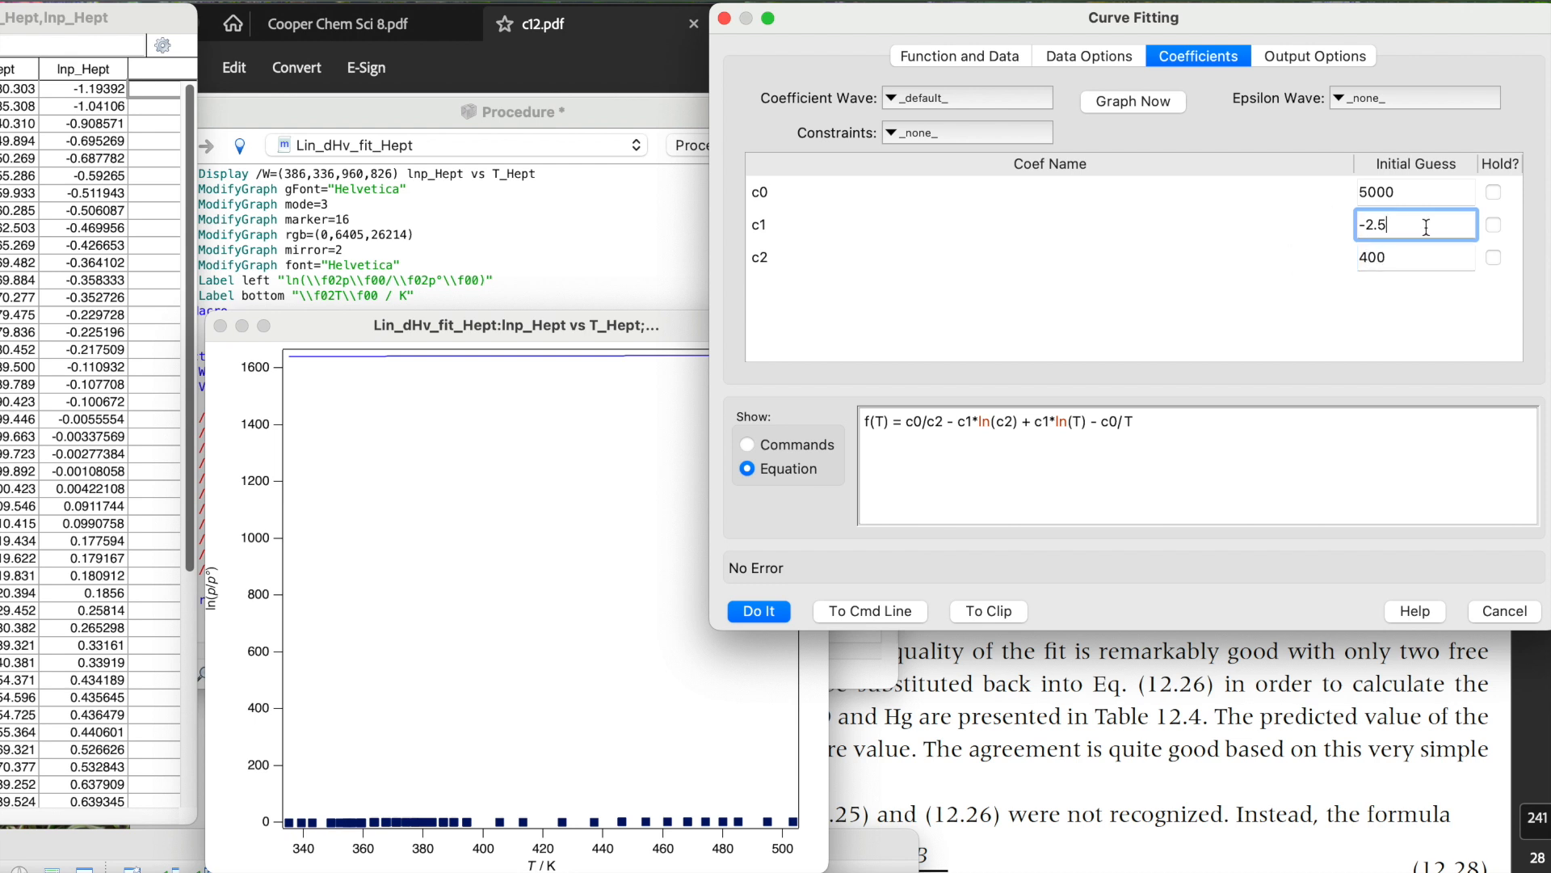
{"action": "left_click", "coordinate": [1098, 101]}
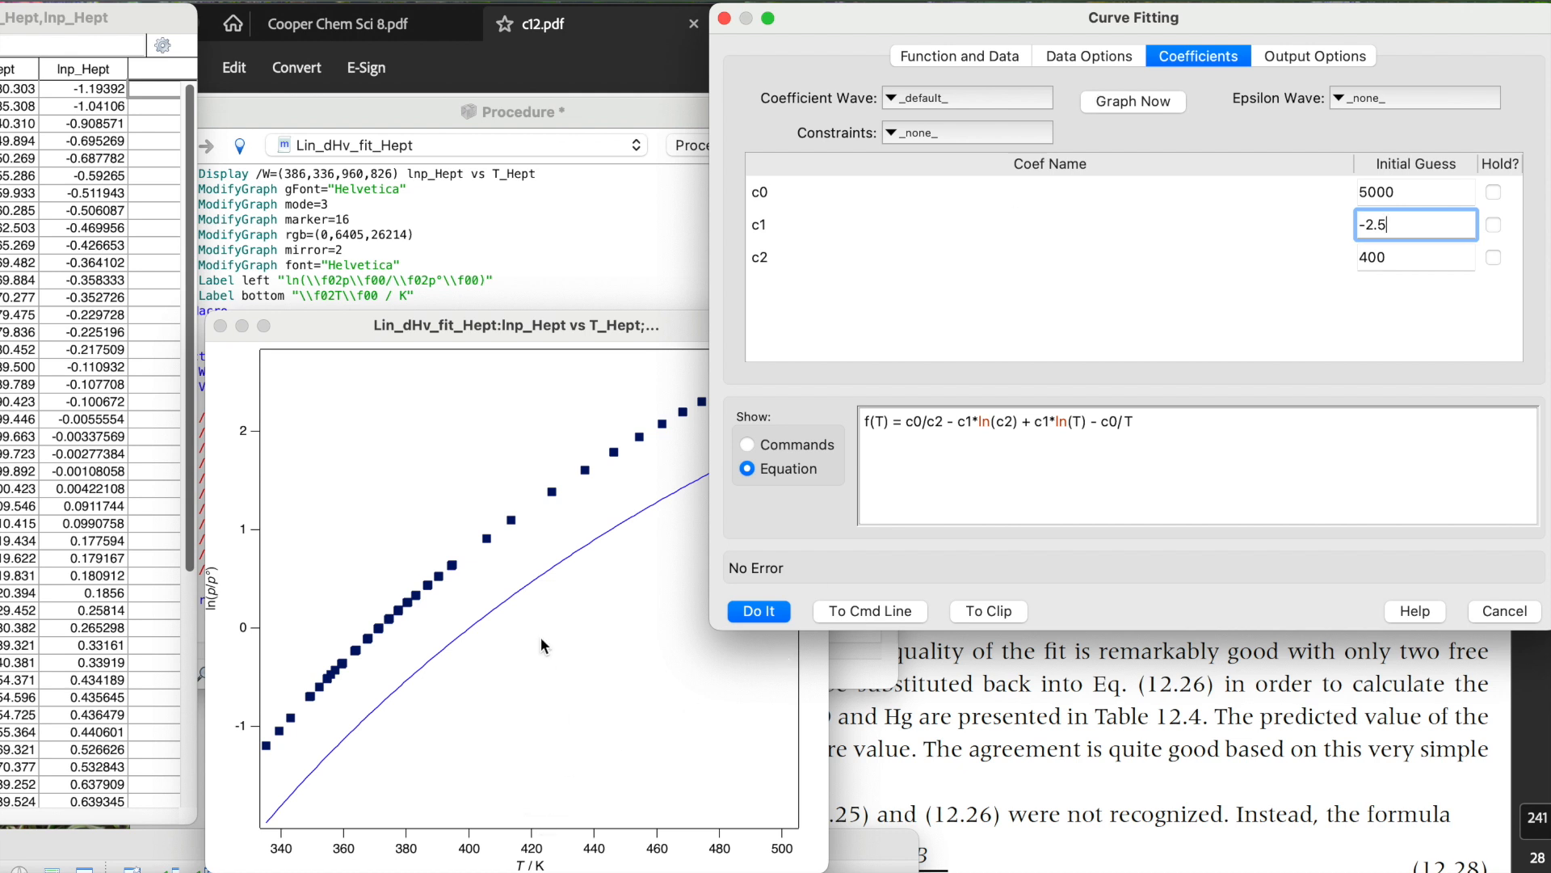
Set the initial guess for c0 to 1000 and regraph the guessed curve.
{"action": "left_click_drag", "start_coordinate": [1442, 192], "coordinate": [1207, 193]}
{"action": "type", "text": "1000"}
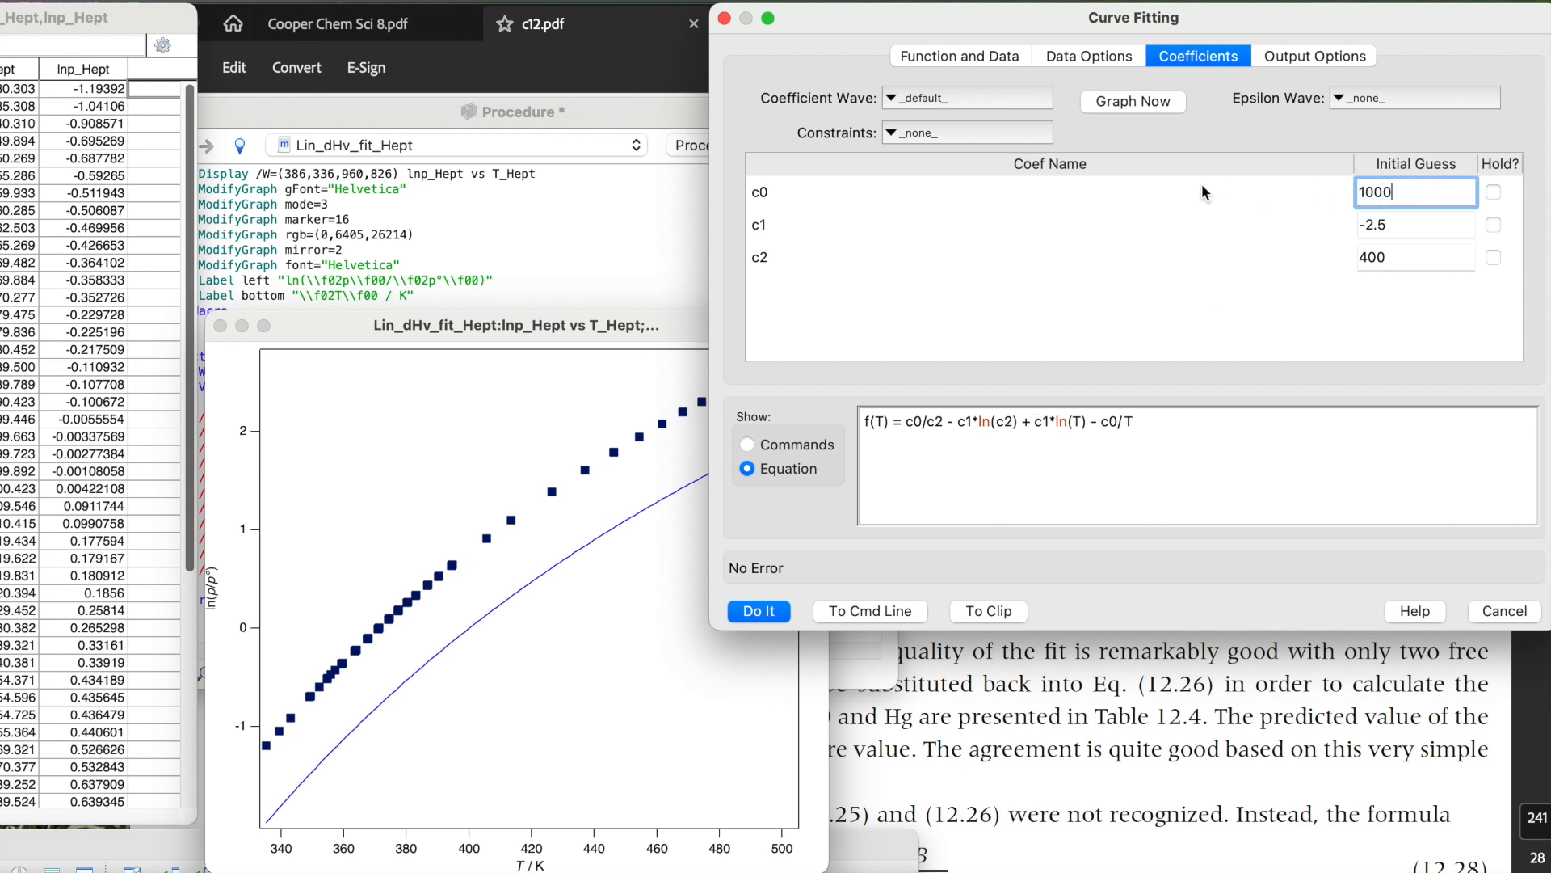
{"action": "key", "text": "Tab"}
{"action": "left_click", "coordinate": [1131, 102]}
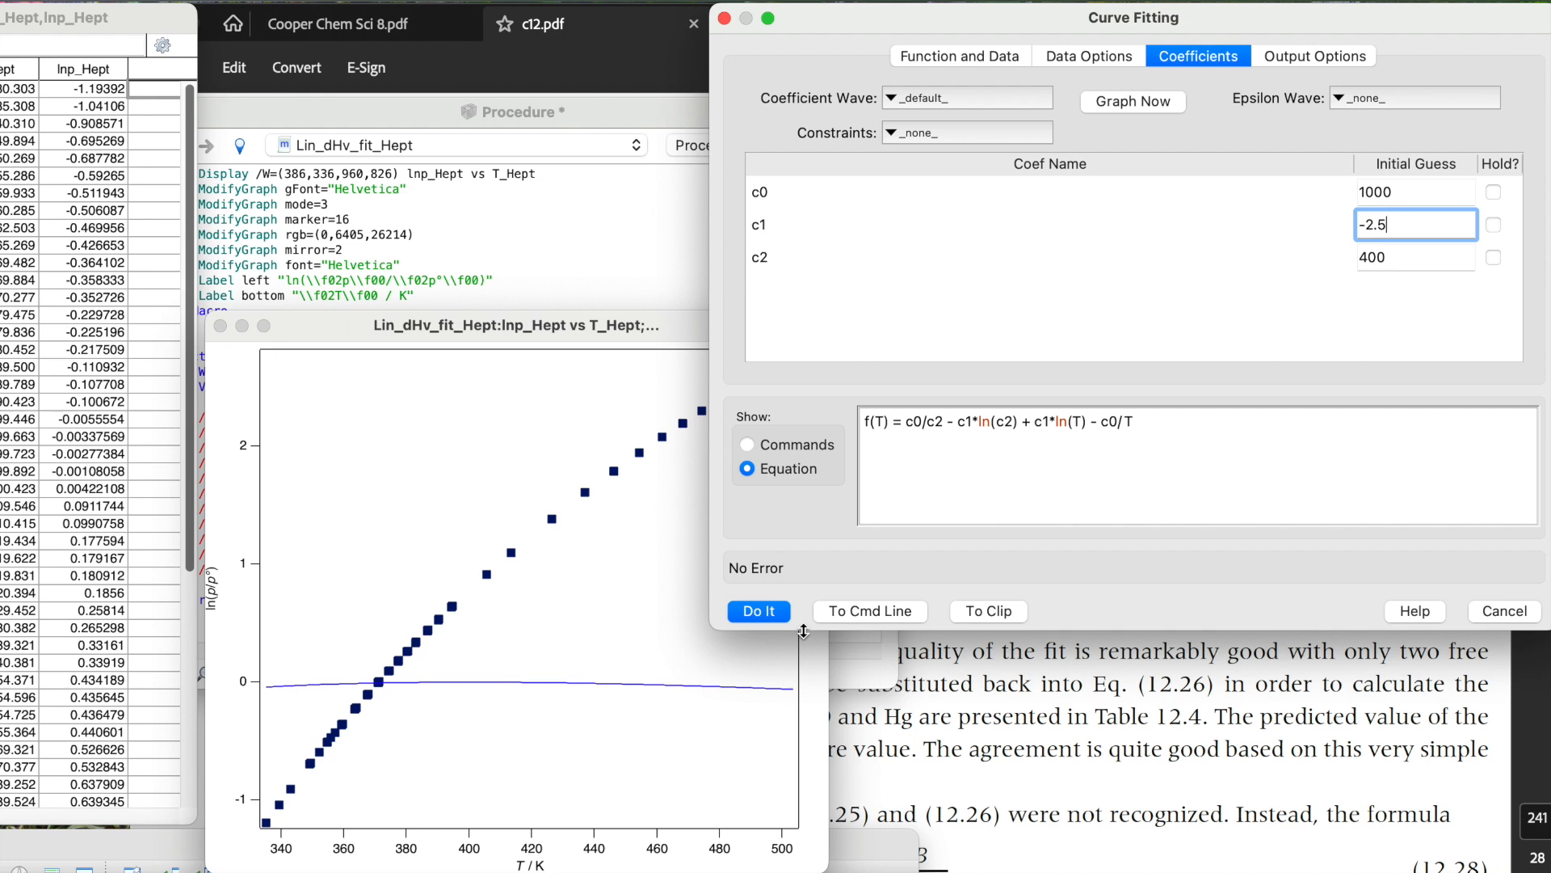
Run the curve fit and move the coefficient textbox toward the graph's upper left corner.
{"action": "left_click", "coordinate": [759, 612]}
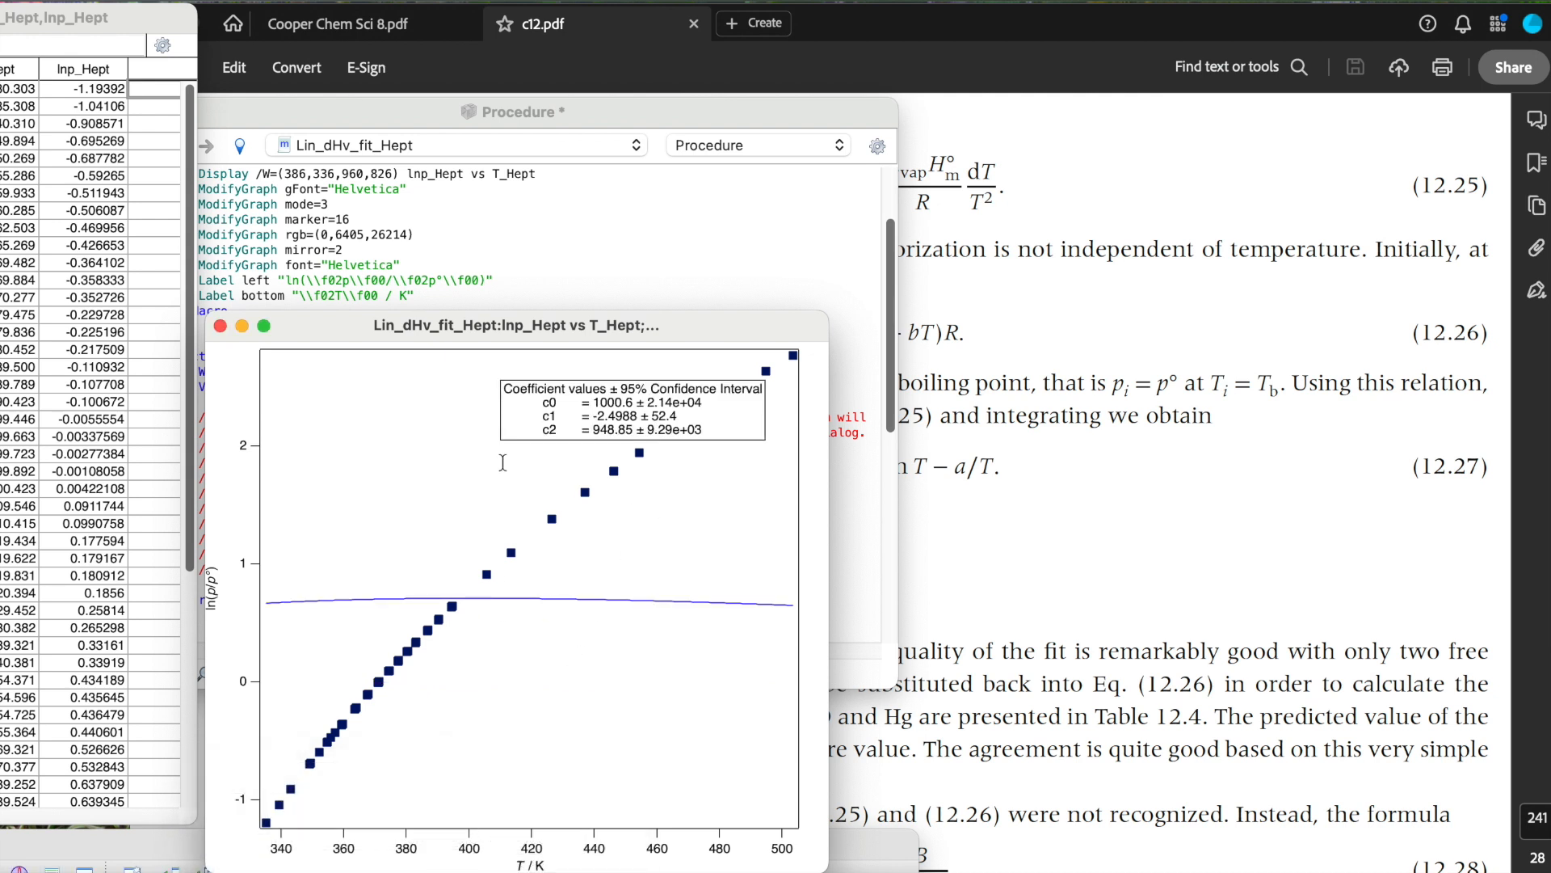
{"action": "left_click_drag", "start_coordinate": [637, 397], "coordinate": [436, 395]}
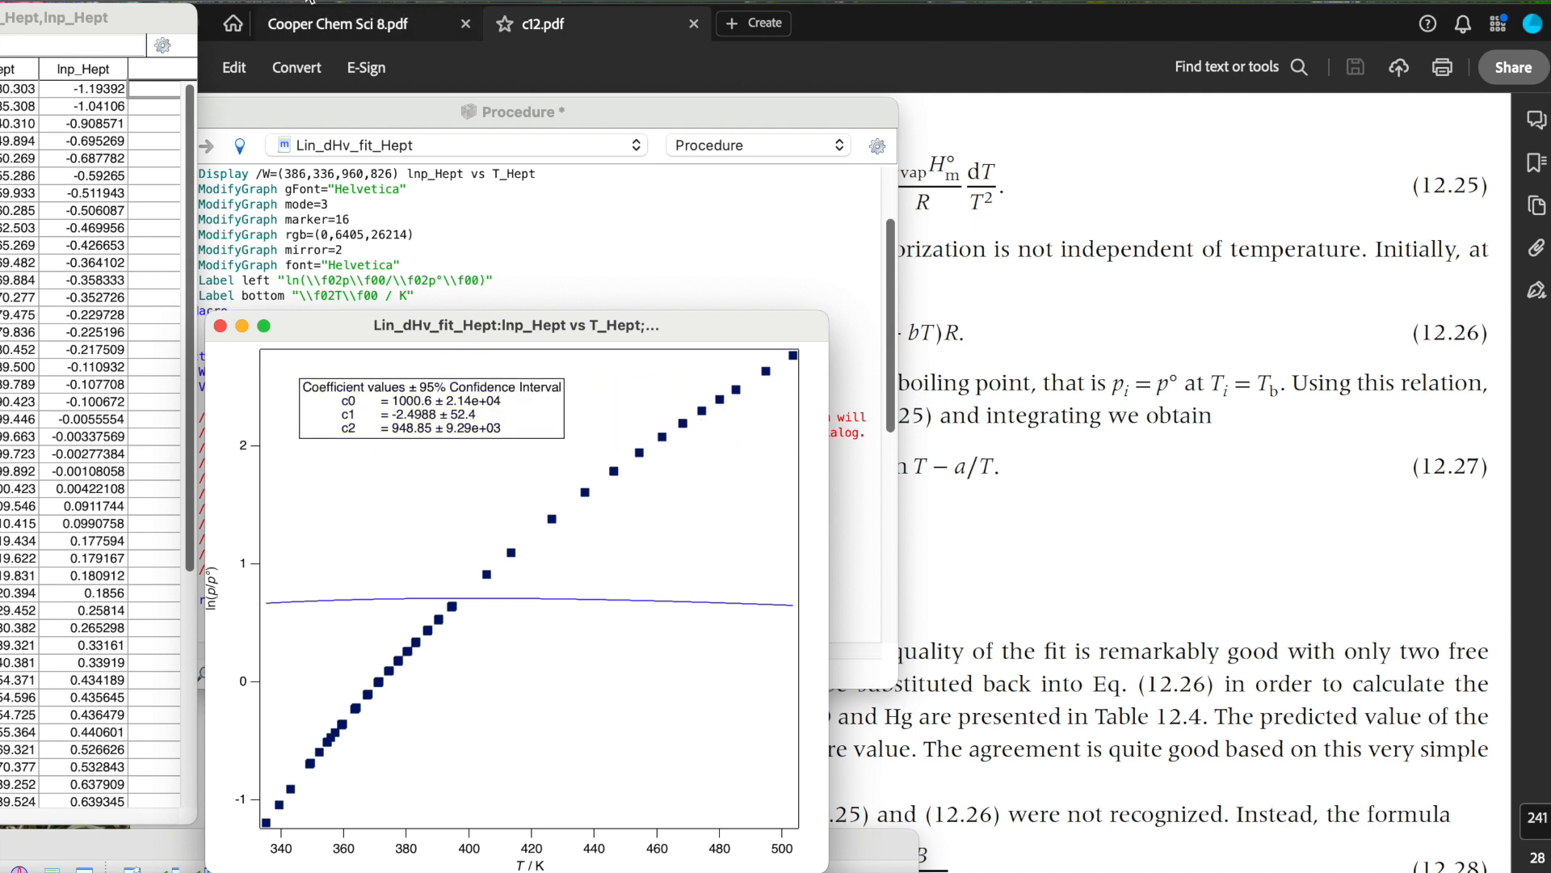
Reopen Curve Fitting, set the initial guess for c0 to 5000, and rerun the fit.
{"action": "left_click", "coordinate": [88, 0]}
{"action": "left_click", "coordinate": [92, 22]}
{"action": "double_click", "coordinate": [1426, 190]}
{"action": "type", "text": "5000"}
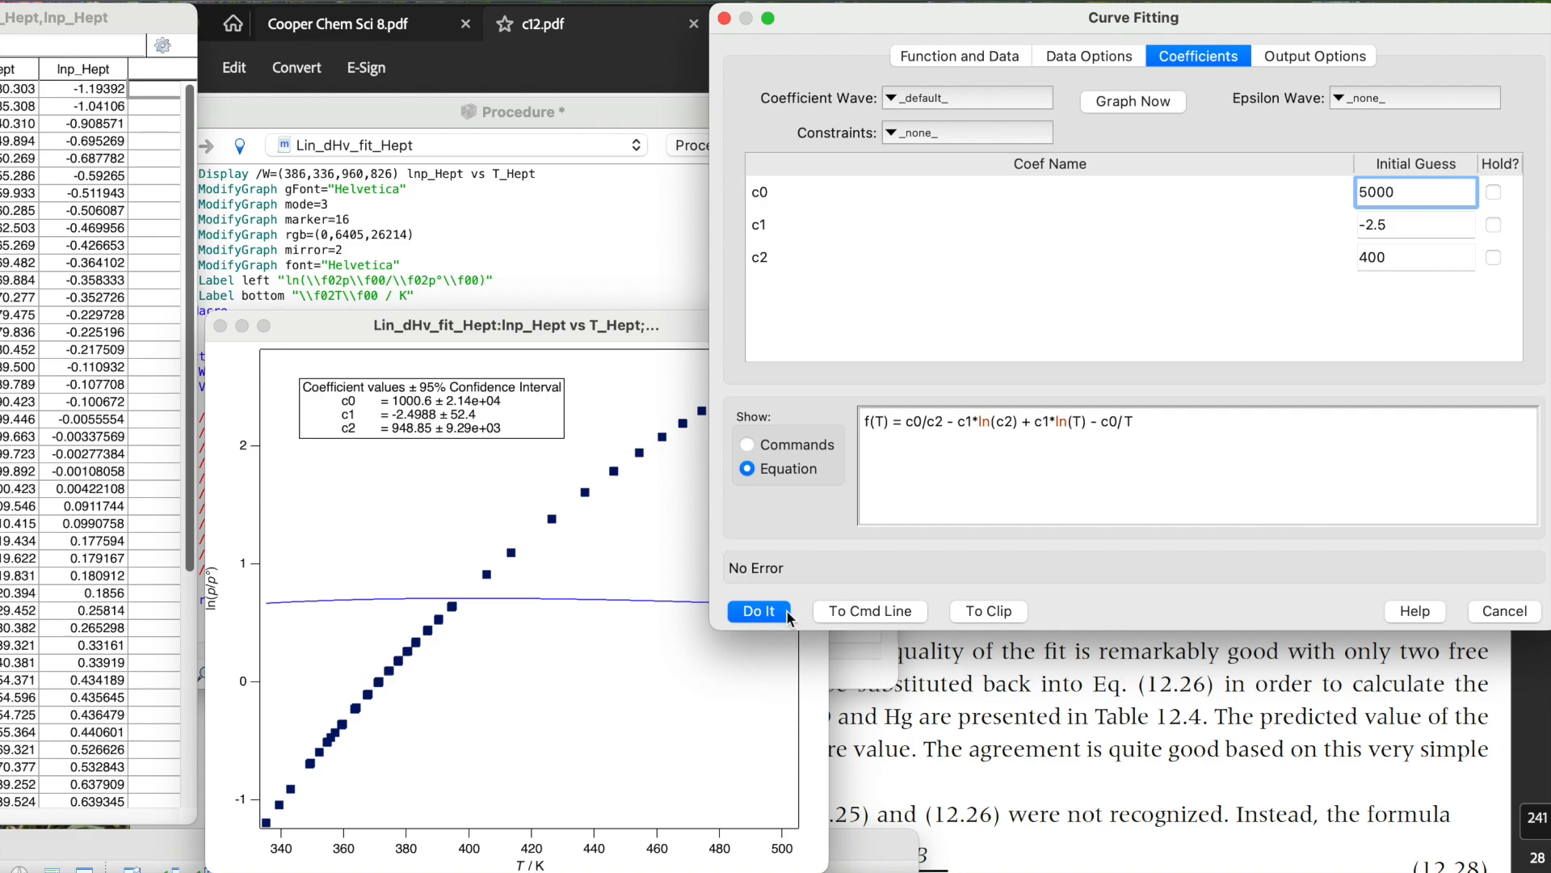
{"action": "left_click", "coordinate": [742, 610]}
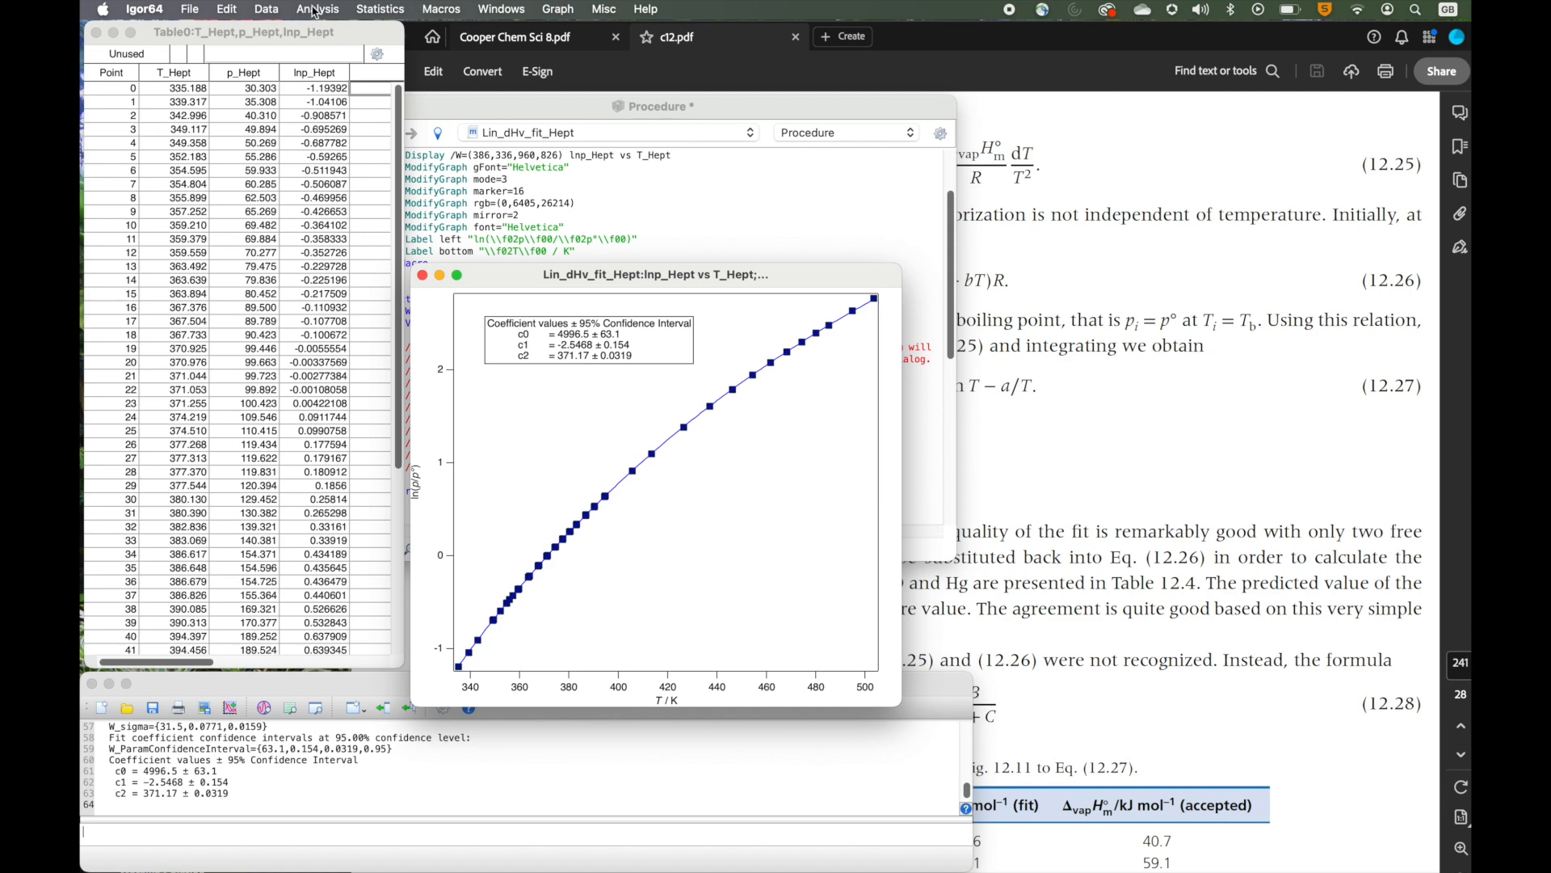
Reopen Curve Fitting, check the output options with 95% confidence intervals, and run the fit again.
{"action": "left_click", "coordinate": [317, 9]}
{"action": "left_click", "coordinate": [319, 46]}
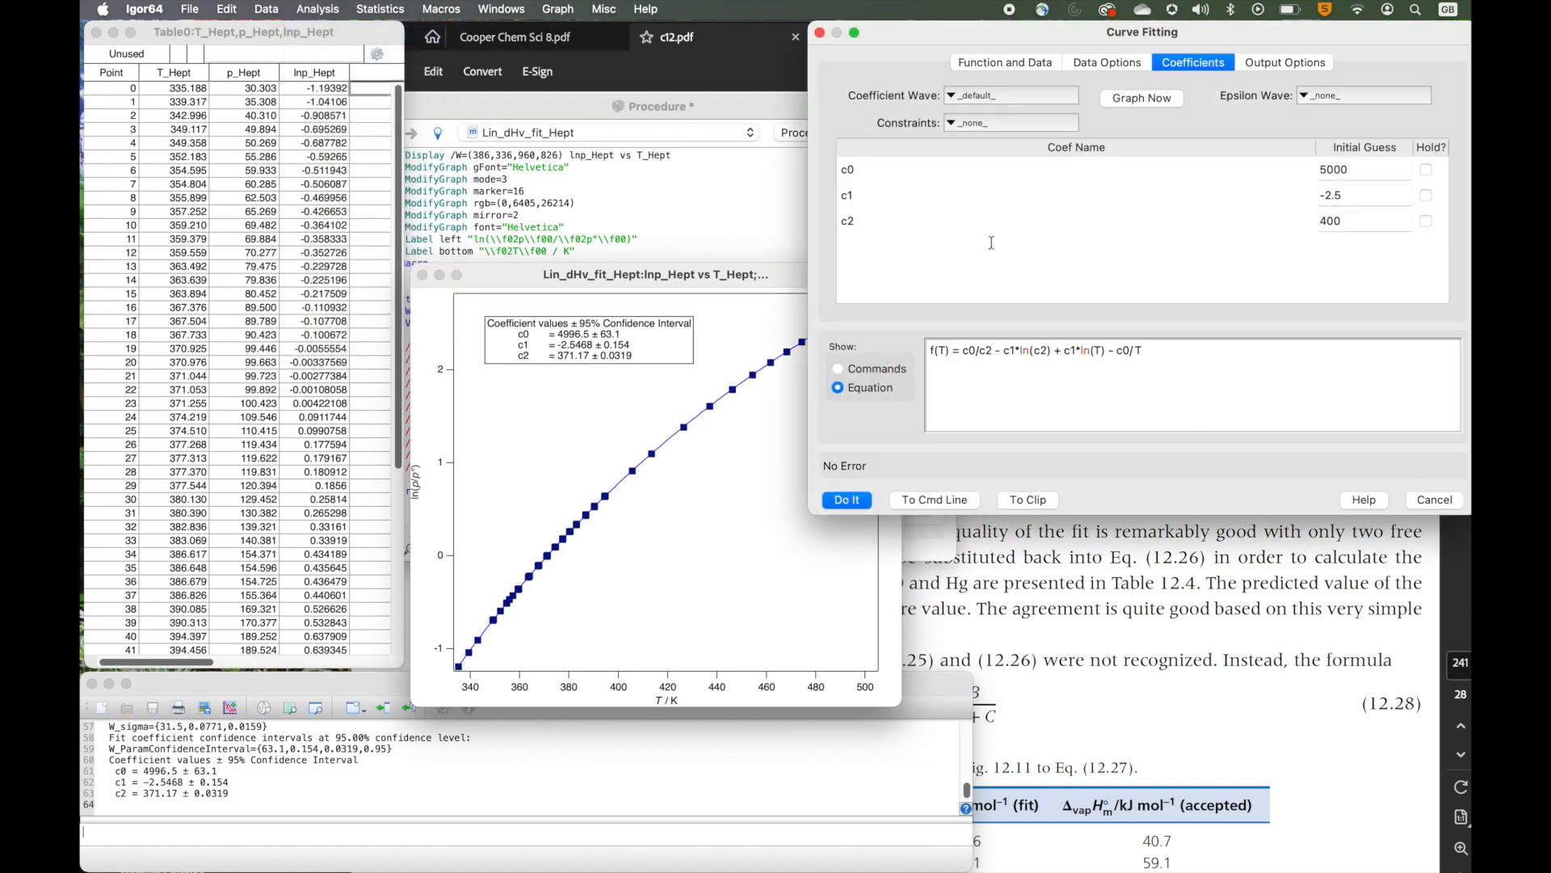
{"action": "left_click", "coordinate": [1303, 63]}
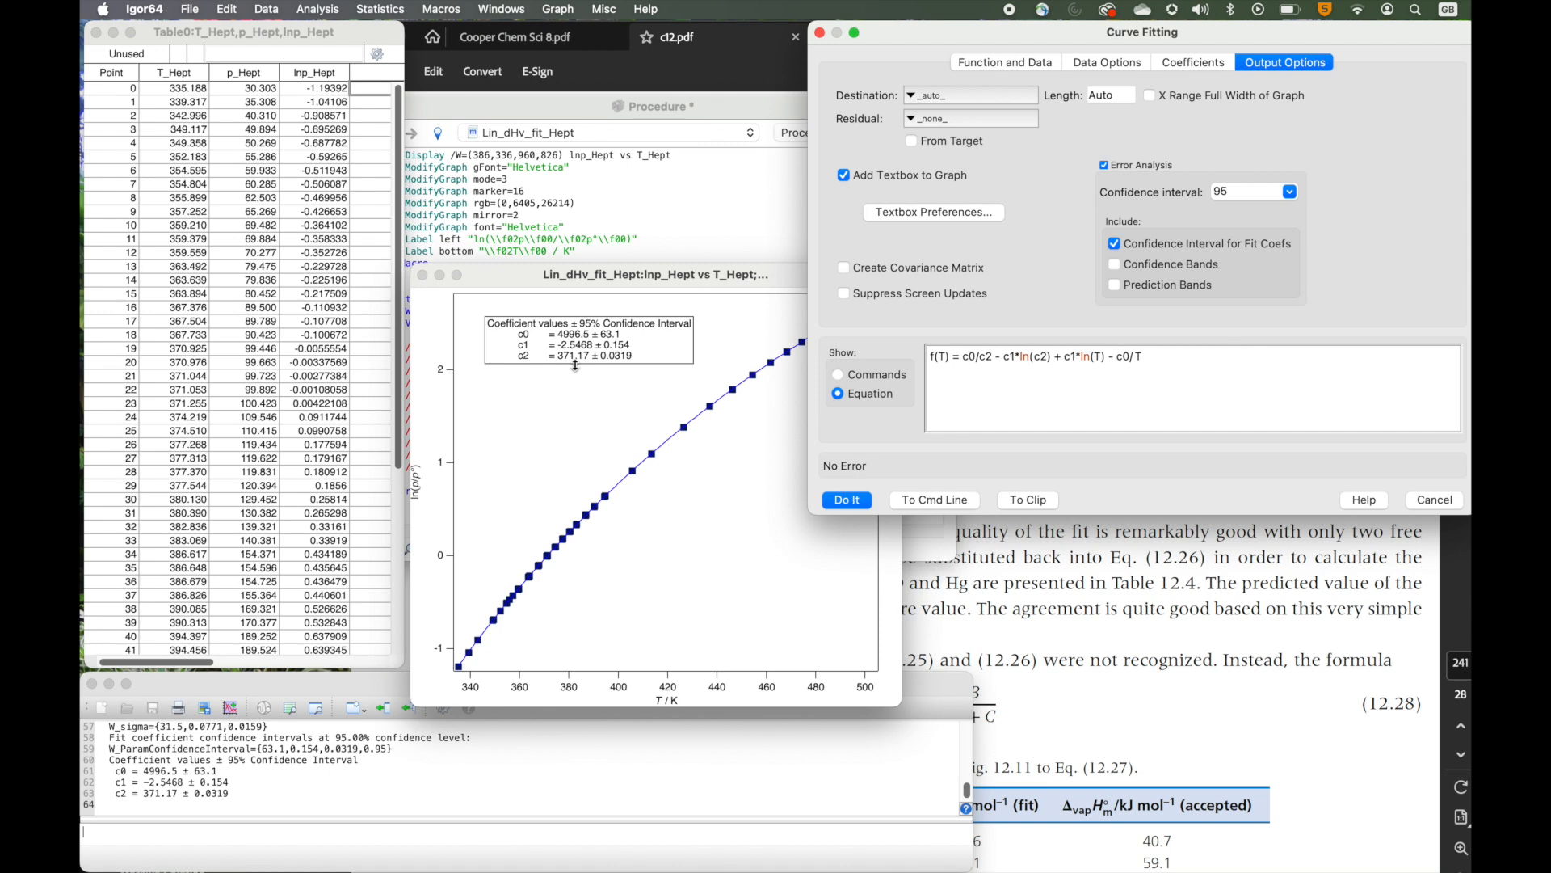
{"action": "left_click", "coordinate": [847, 500]}
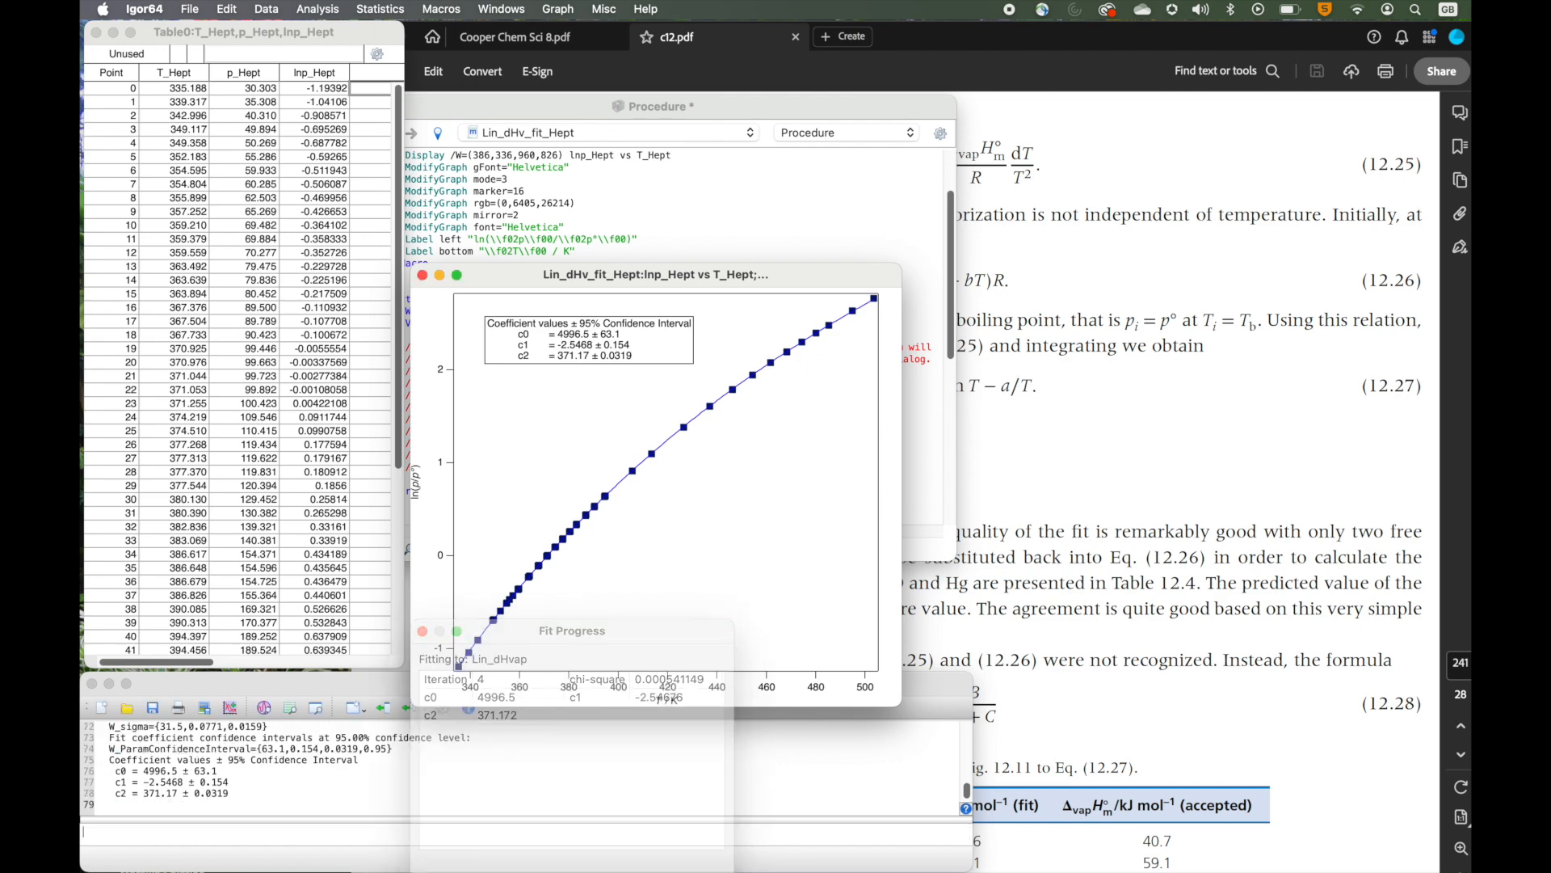
Open the Lin_dHvap fit function for editing to view its expression, then close the editor without changes.
{"action": "left_click", "coordinate": [319, 10]}
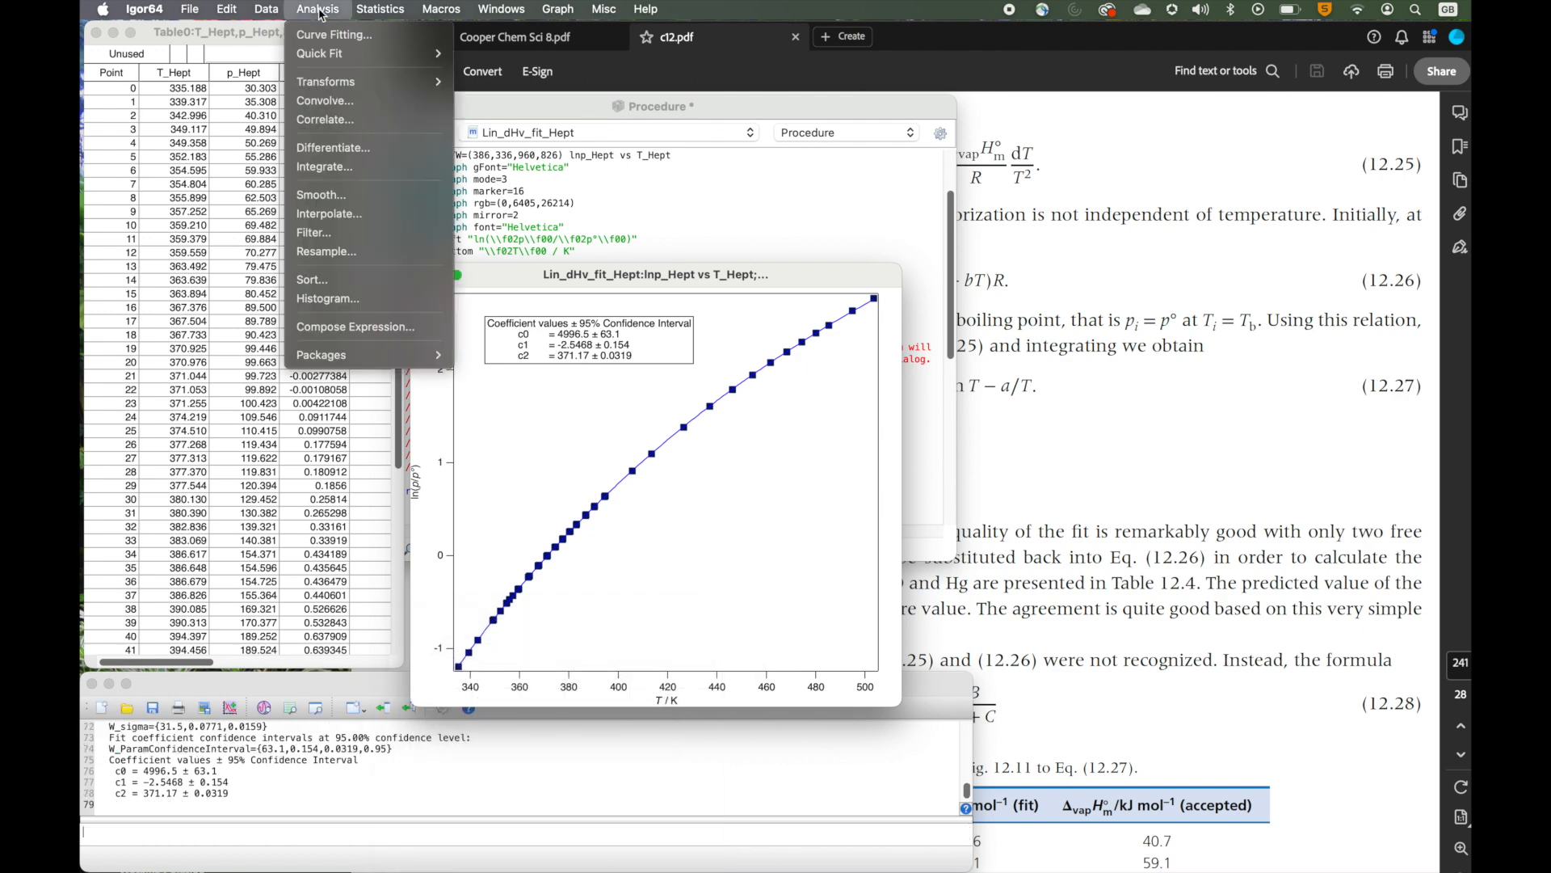
{"action": "left_click", "coordinate": [324, 36]}
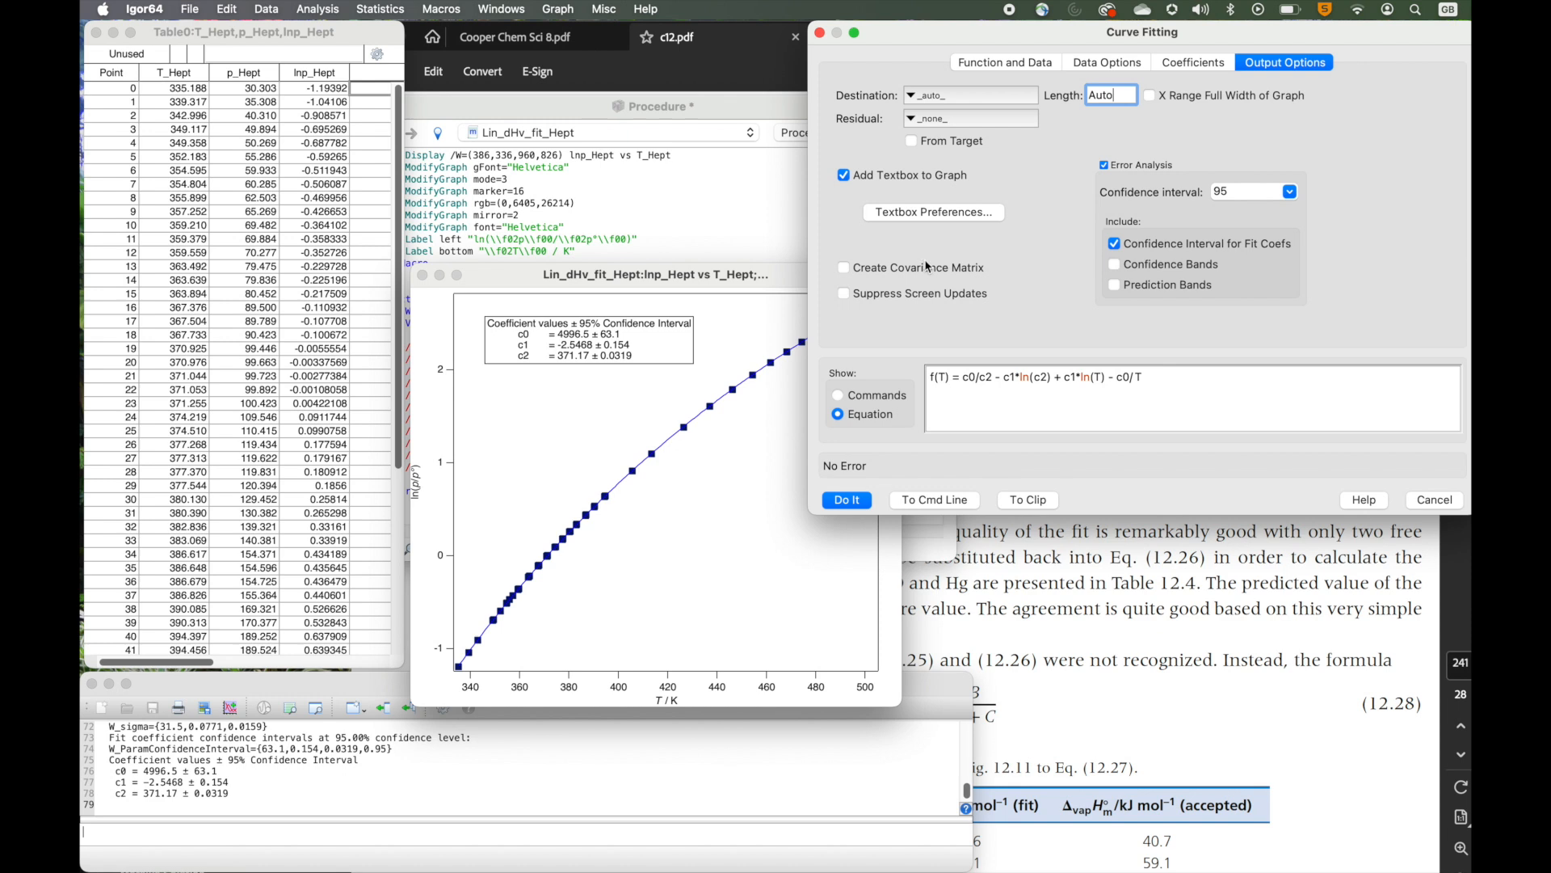
{"action": "left_click", "coordinate": [991, 64]}
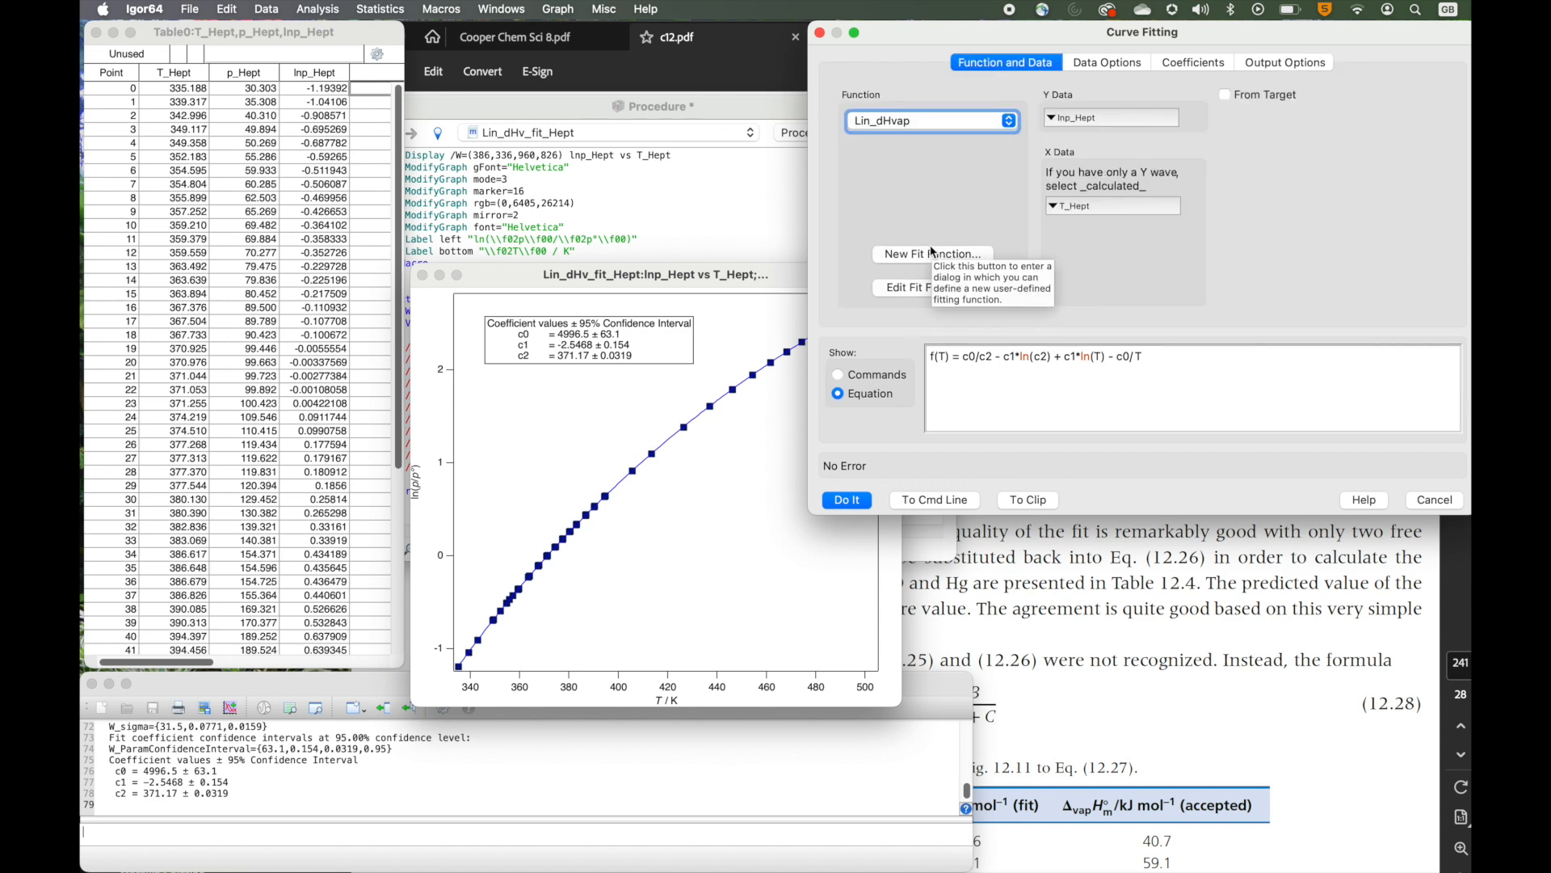
{"action": "left_click", "coordinate": [921, 287]}
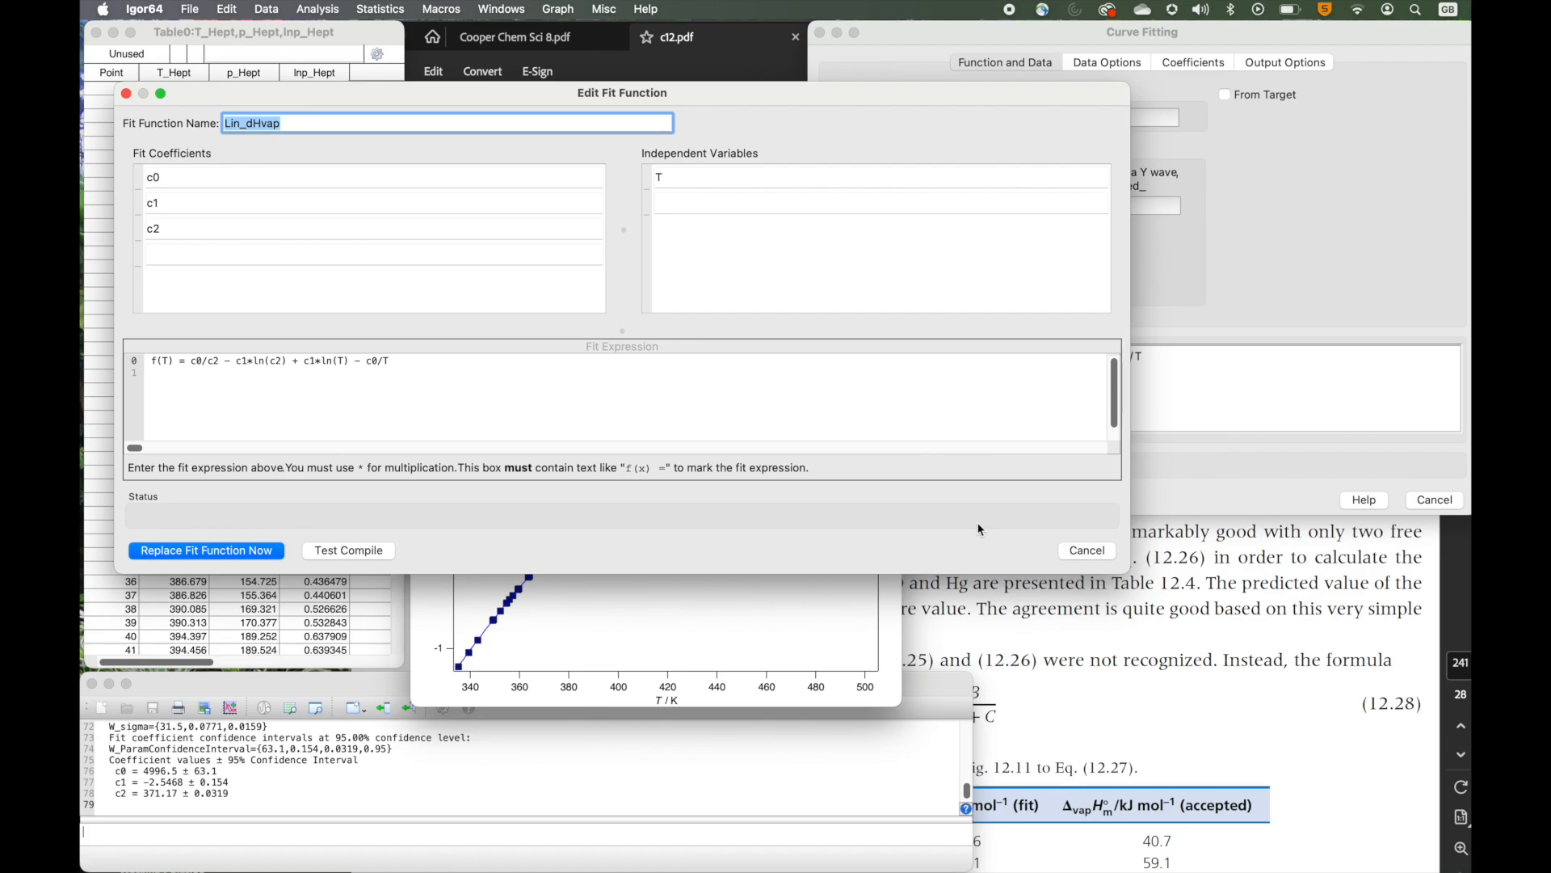
{"action": "left_click", "coordinate": [1088, 549]}
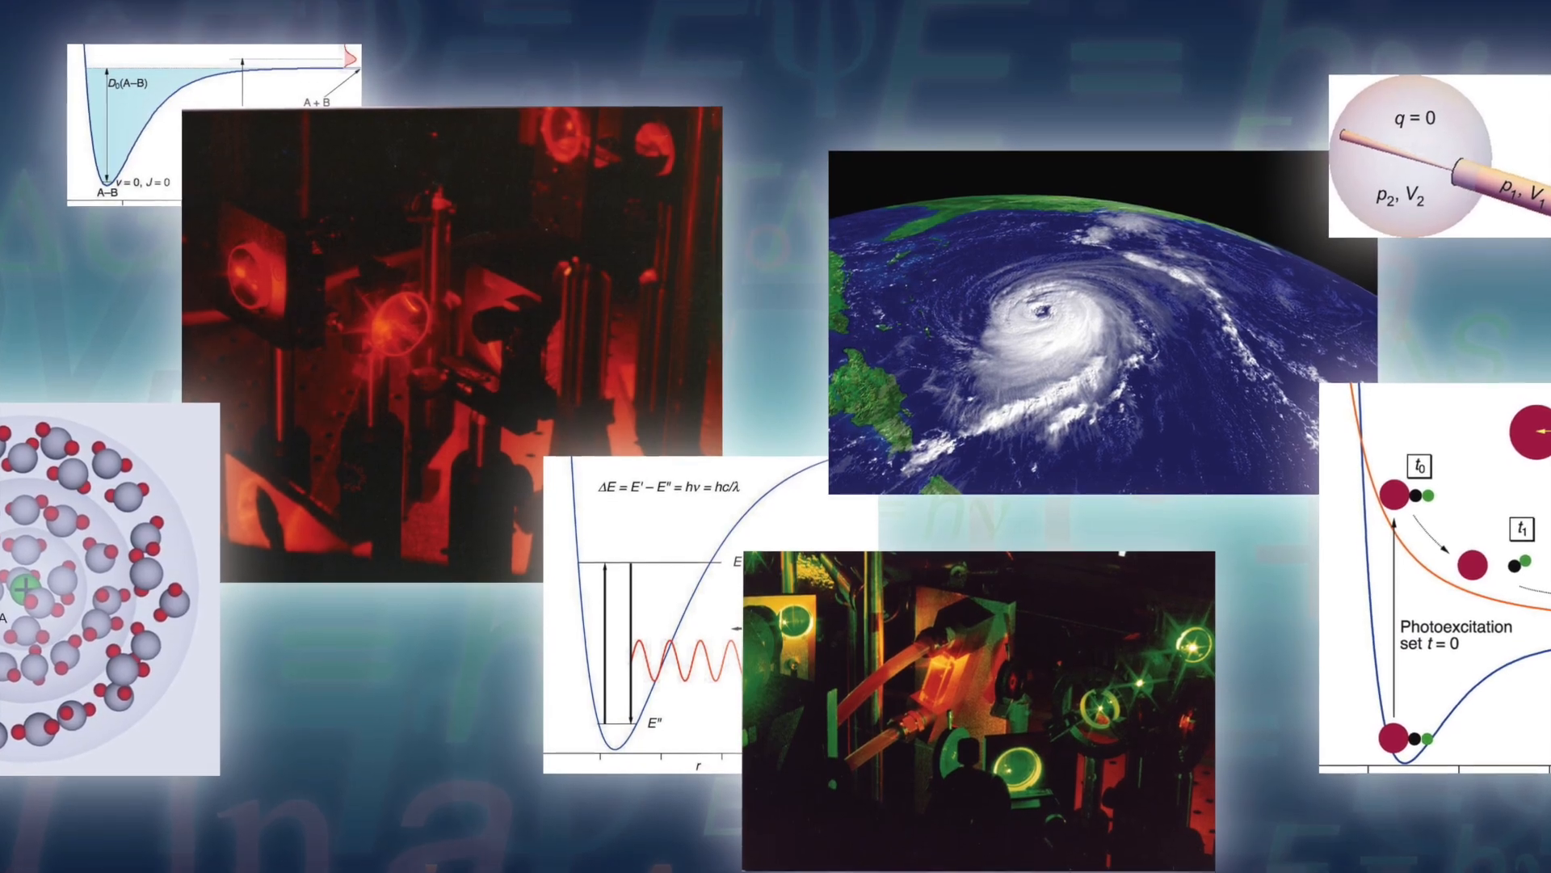